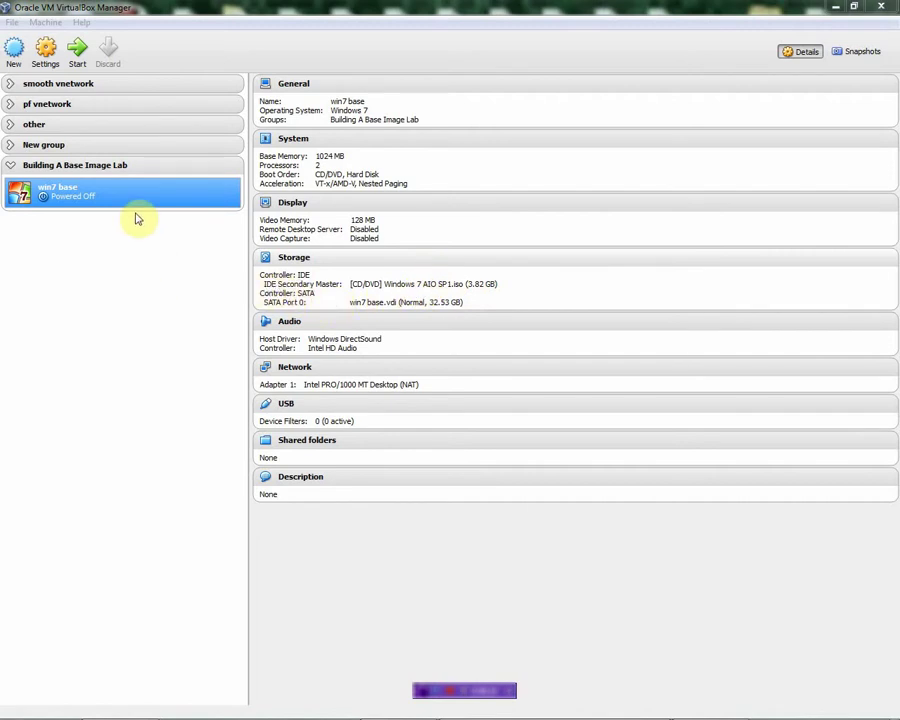
Step: Boot the win7 base VM and position its window while Windows setup reaches the language page
{"action": "left_click", "coordinate": [77, 55]}
{"action": "left_click_drag", "start_coordinate": [489, 180], "coordinate": [455, 154]}
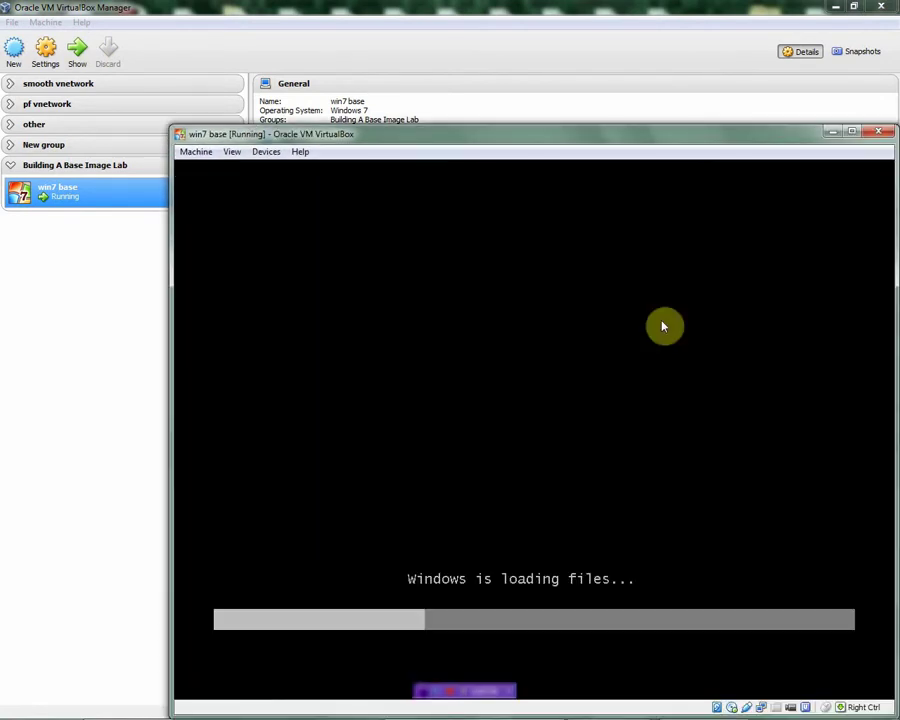
{"action": "left_click_drag", "start_coordinate": [516, 134], "coordinate": [451, 88]}
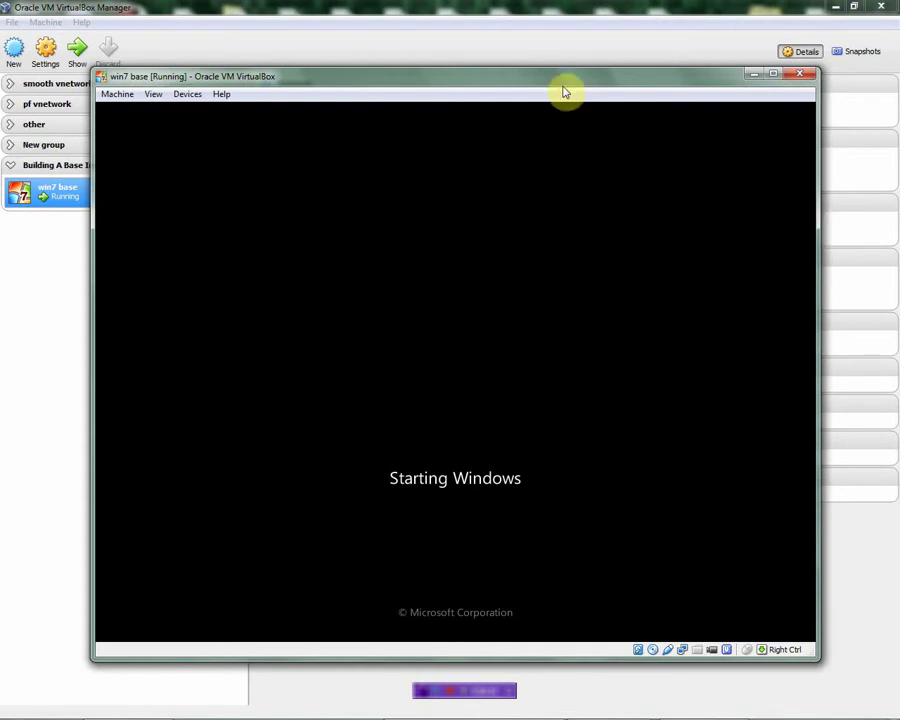
{"action": "left_click_drag", "start_coordinate": [561, 85], "coordinate": [557, 76]}
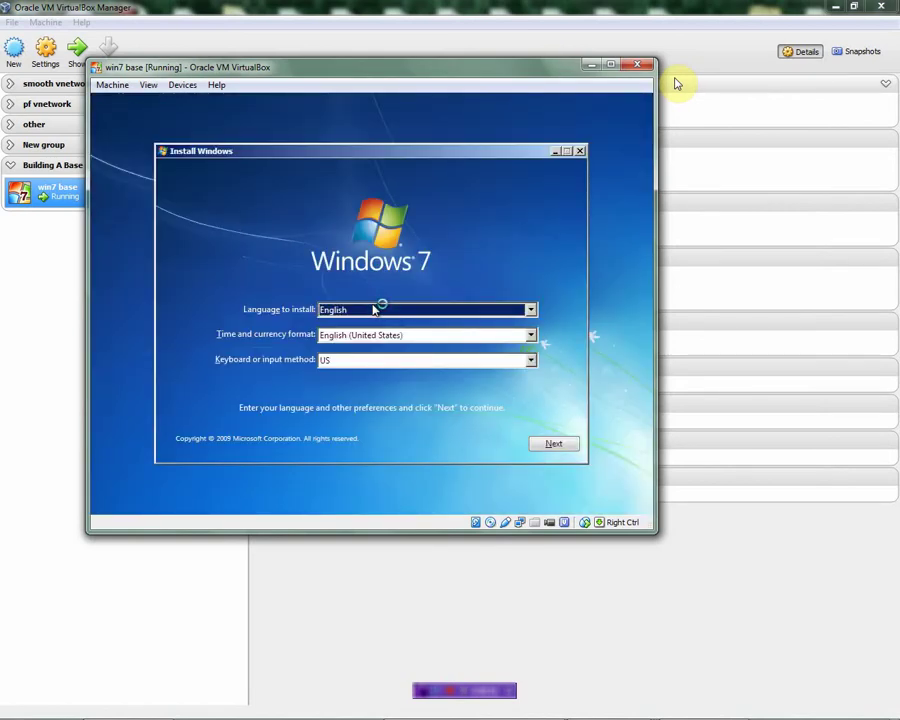
Step: Keep the English/US language defaults, begin installing, and pick Windows 7 Professional x86
{"action": "left_click", "coordinate": [557, 448]}
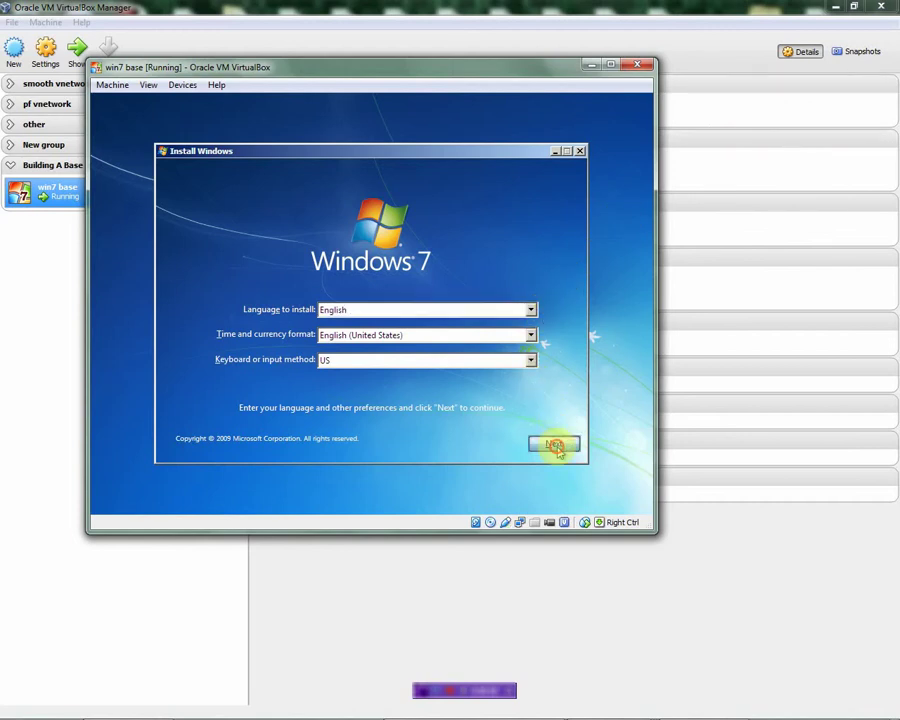
{"action": "left_click", "coordinate": [345, 301]}
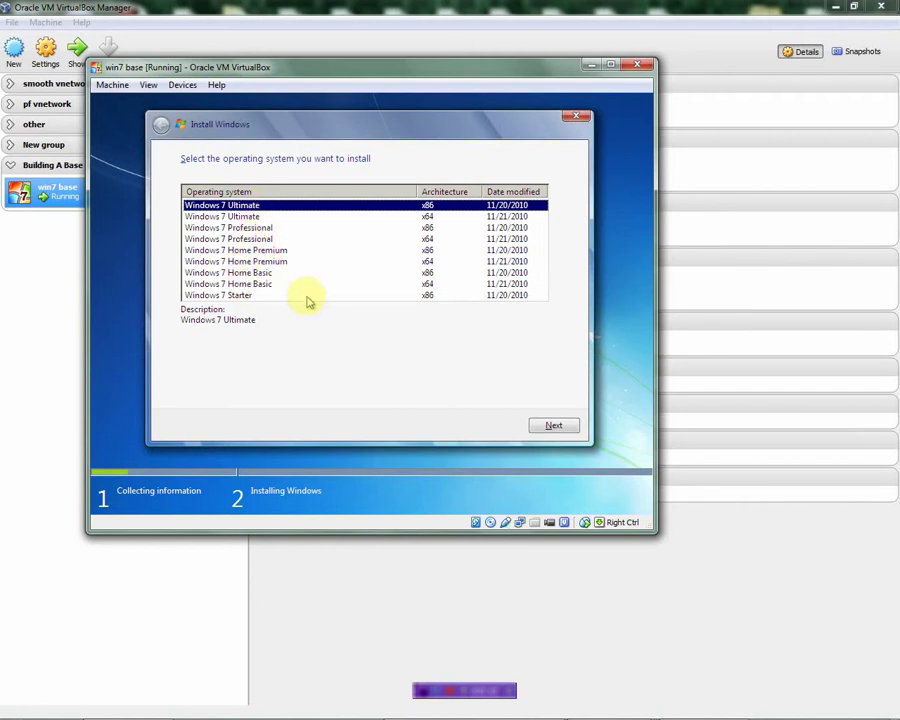
{"action": "left_click", "coordinate": [258, 229]}
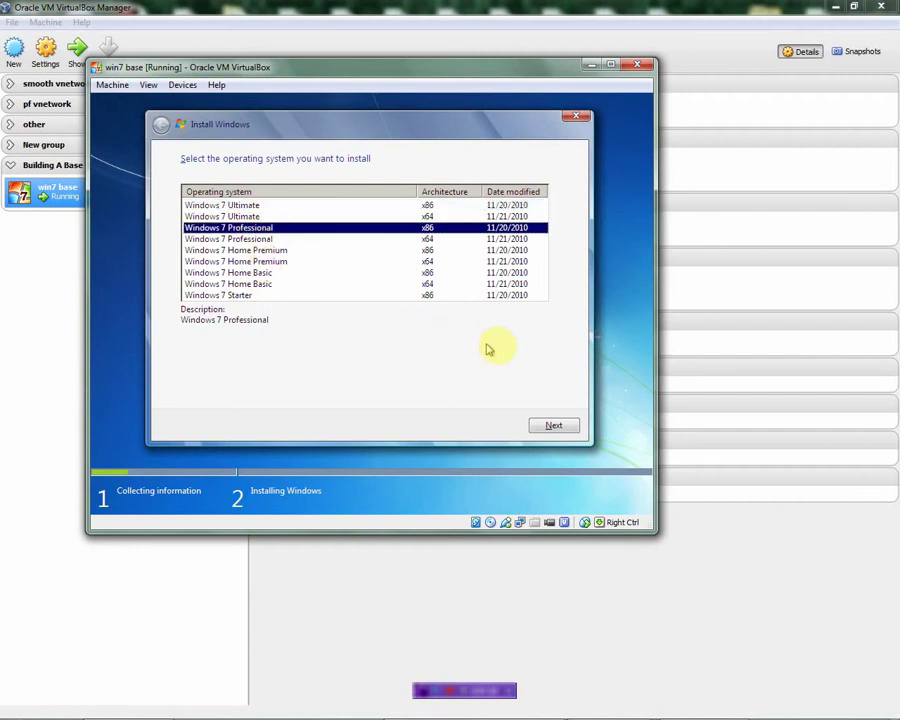
{"action": "left_click", "coordinate": [548, 425]}
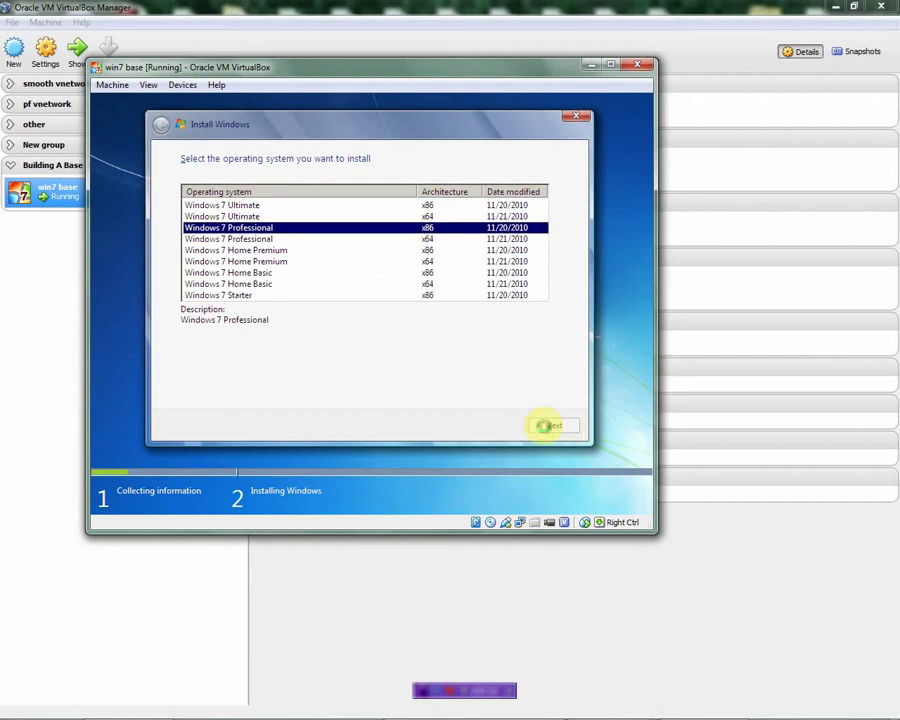
Step: Accept the license terms, choose a Custom (advanced) install, and show the drive options
{"action": "left_click", "coordinate": [226, 392]}
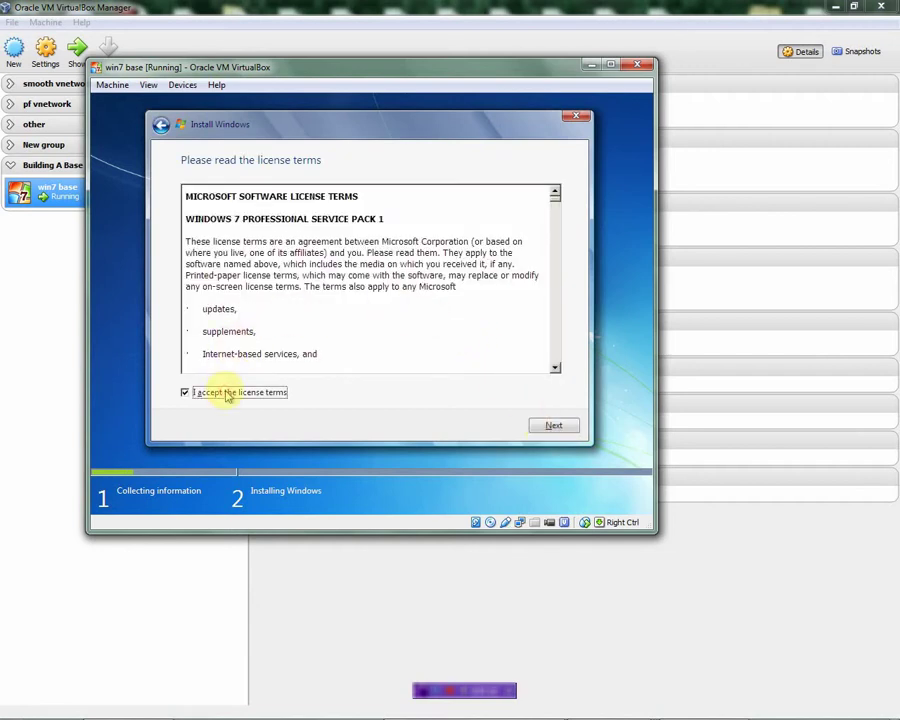
{"action": "left_click", "coordinate": [554, 426]}
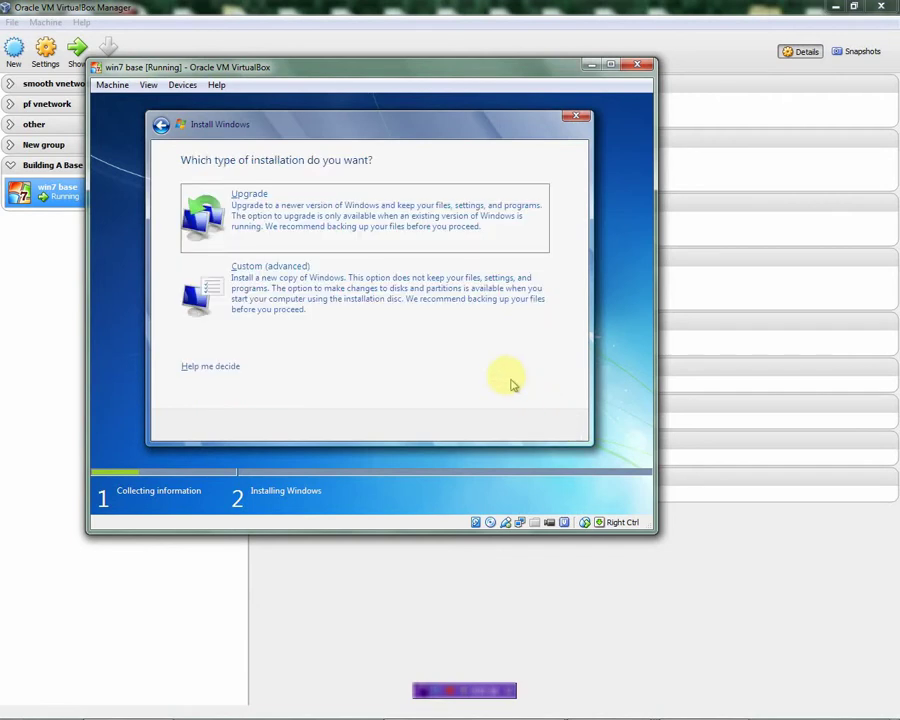
{"action": "left_click", "coordinate": [237, 300]}
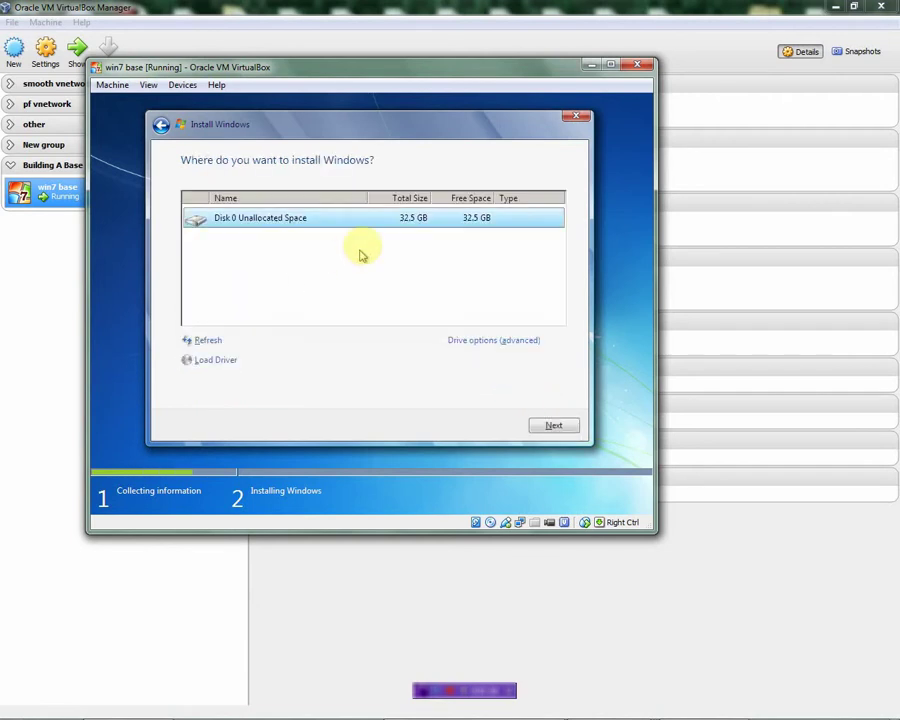
{"action": "left_click", "coordinate": [474, 342]}
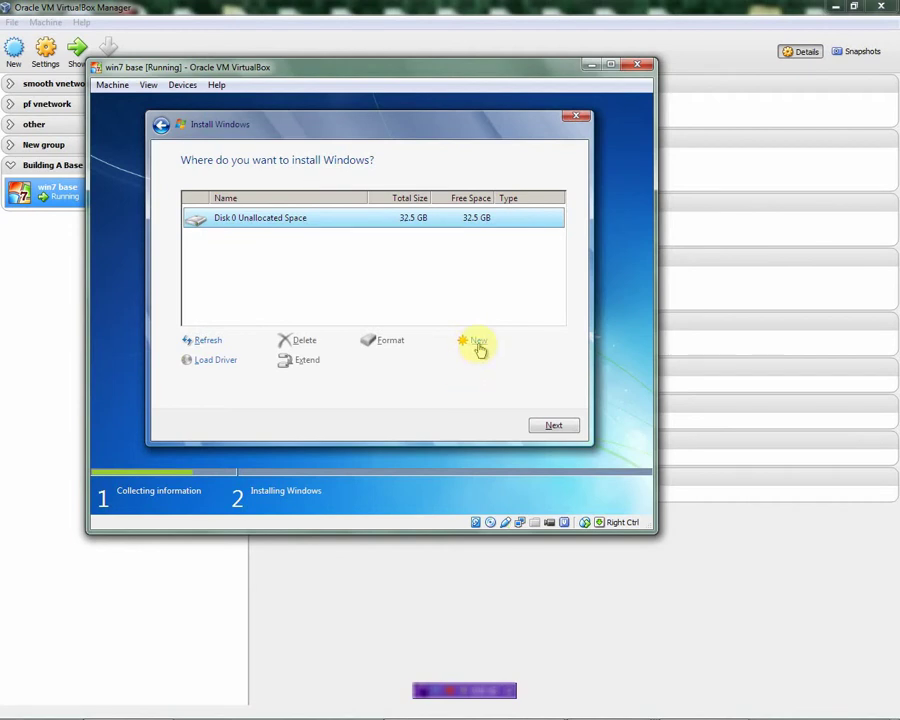
Step: Create a 33311 MB partition with System Reserved, then install Windows onto Disk 0 Partition 2
{"action": "left_click", "coordinate": [479, 345]}
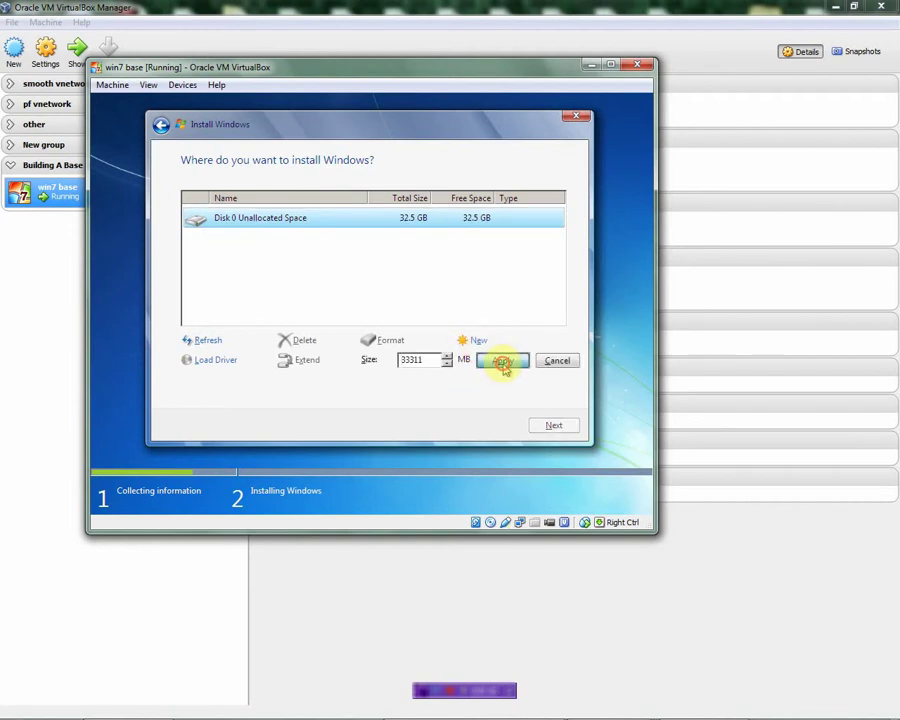
{"action": "left_click", "coordinate": [505, 365]}
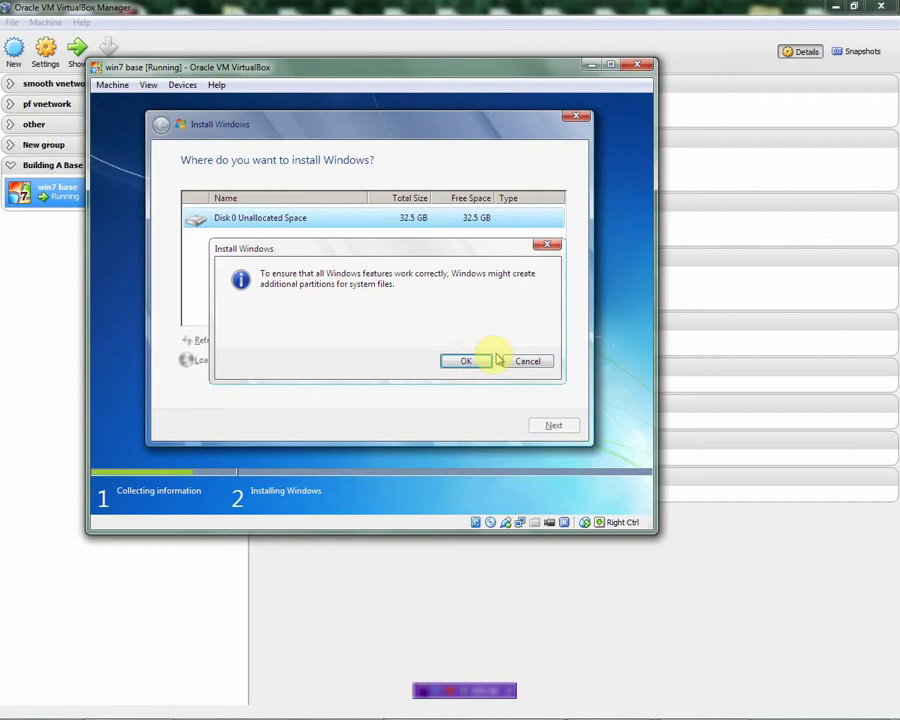
{"action": "left_click", "coordinate": [474, 360]}
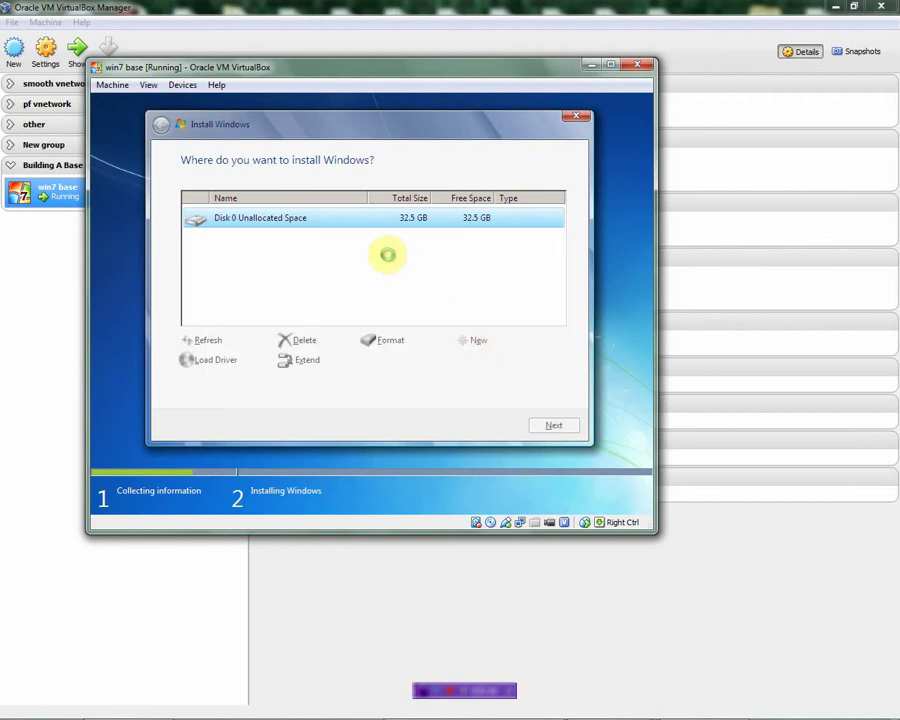
{"action": "left_click", "coordinate": [554, 427]}
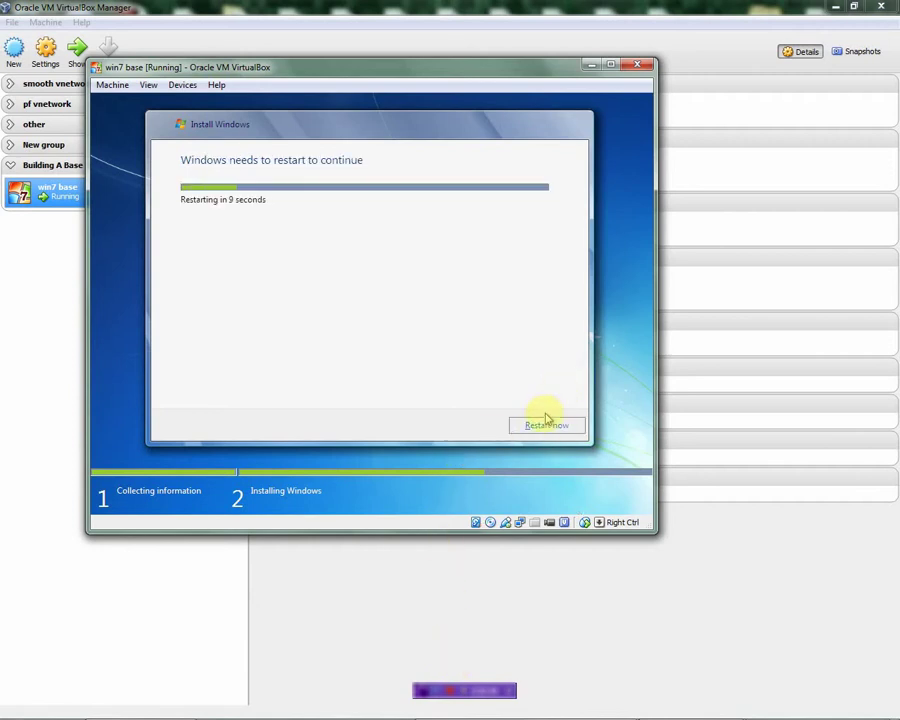
Step: Restart the guest immediately once Windows finishes installing its files
{"action": "left_click", "coordinate": [536, 424]}
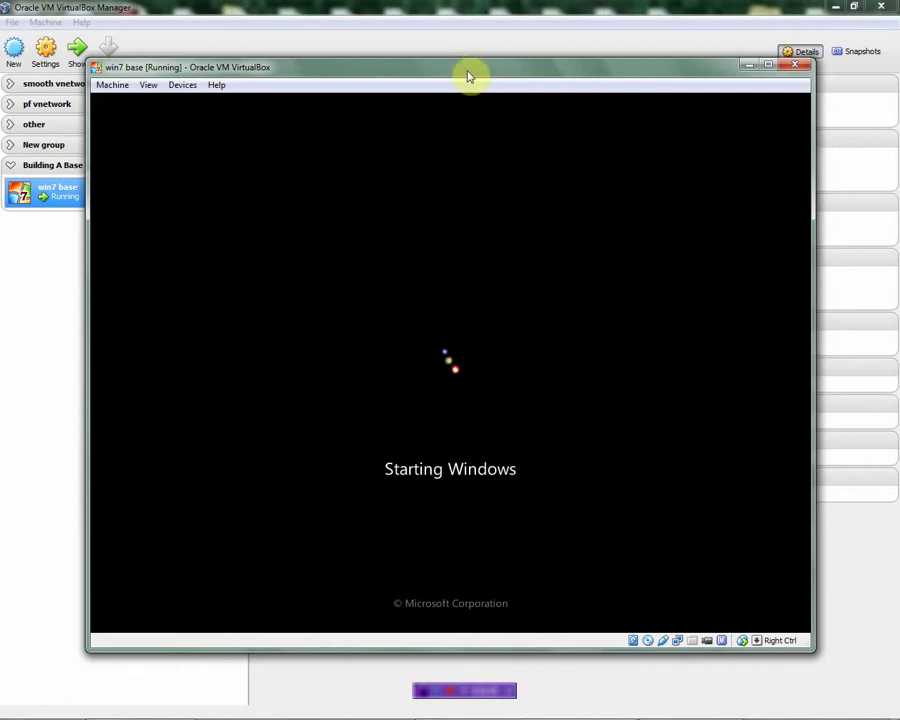
Step: Nudge the VM window while the guest boots to the user and computer name page
{"action": "left_click_drag", "start_coordinate": [466, 72], "coordinate": [462, 68]}
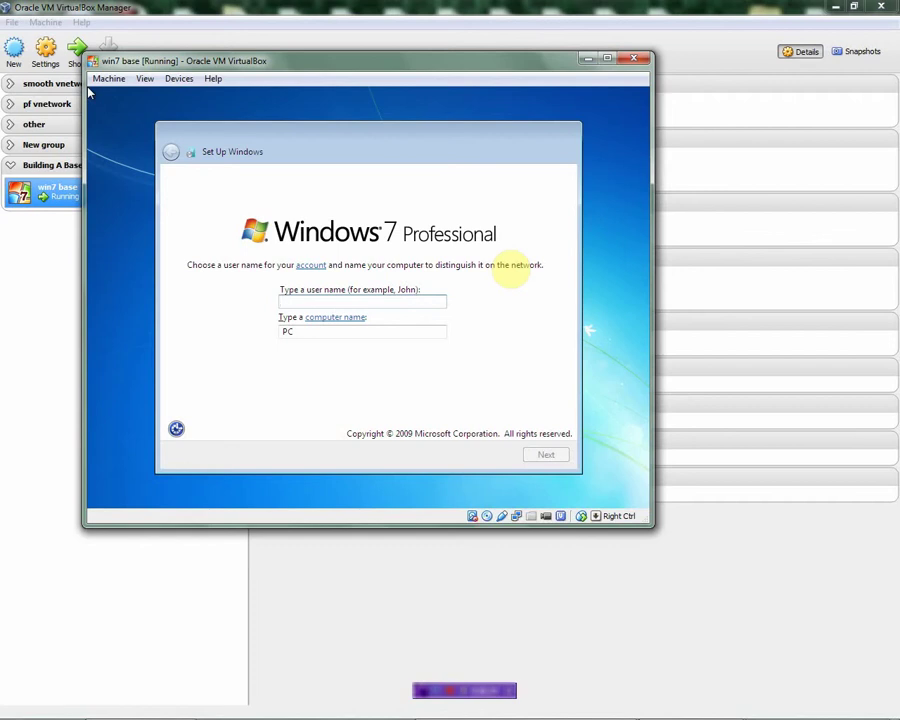
Step: Finish the Set Up Windows pages to reach the desktop with sysprep.exe open
{"action": "left_click", "coordinate": [388, 152]}
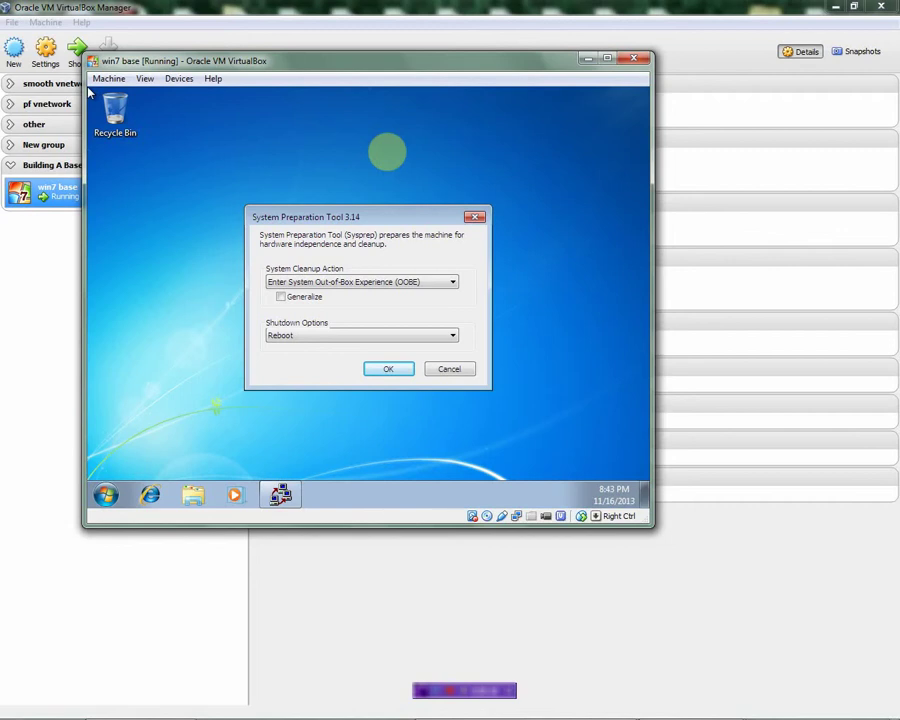
Step: Set the guest's network location to Work and close the System Preparation Tool without running it
{"action": "left_click_drag", "start_coordinate": [383, 215], "coordinate": [412, 206]}
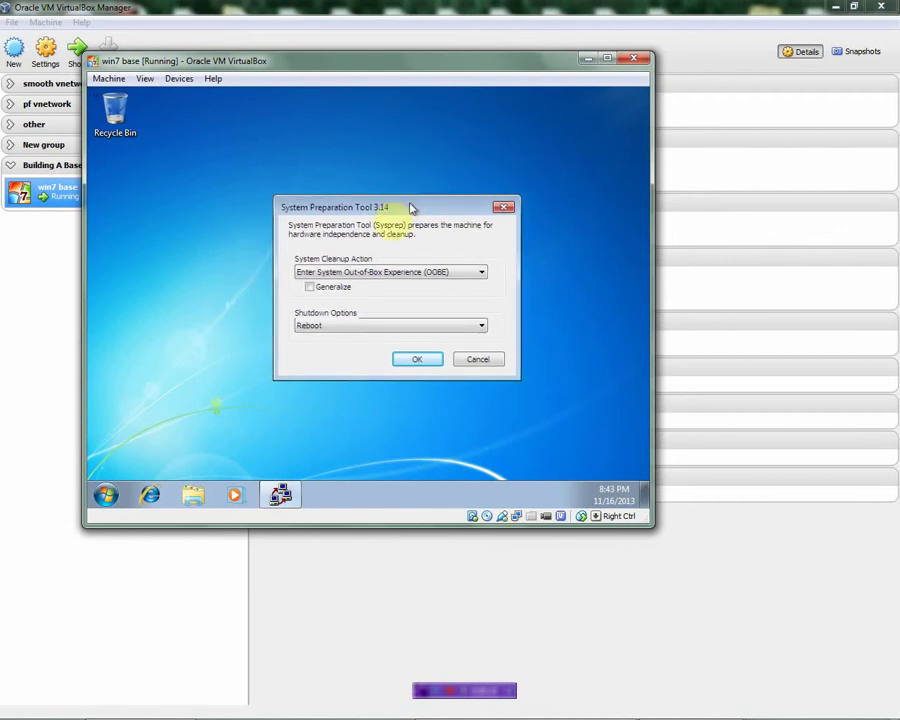
{"action": "left_click", "coordinate": [105, 495]}
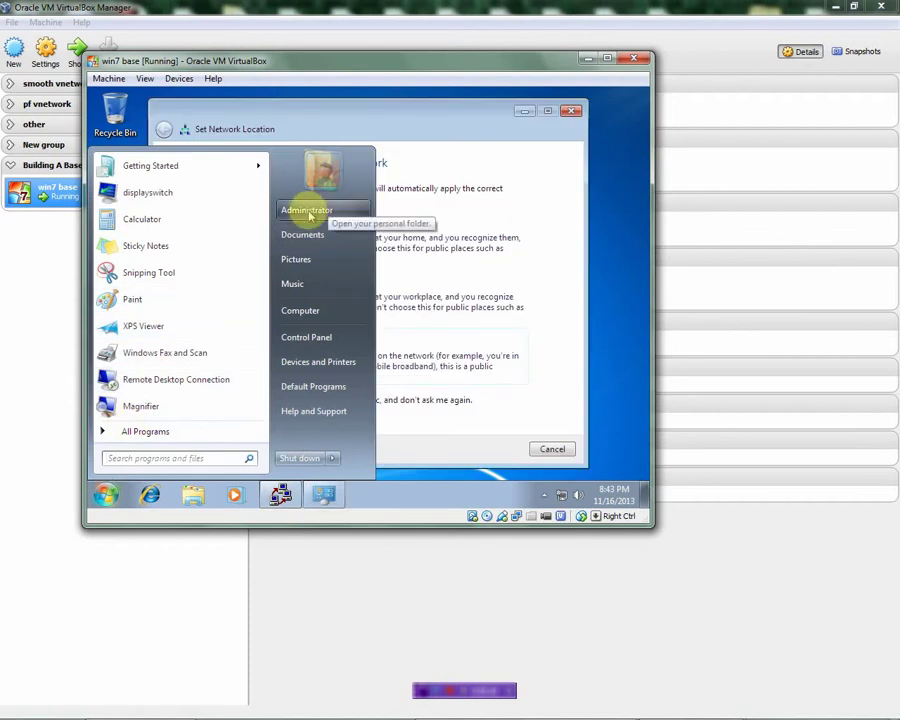
{"action": "left_click", "coordinate": [305, 118]}
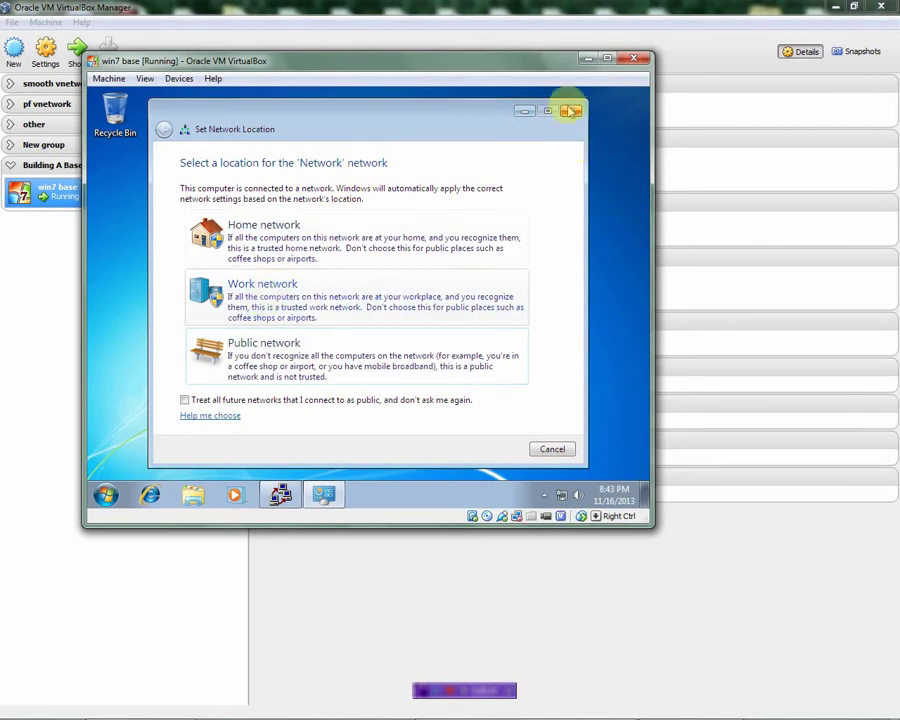
{"action": "left_click", "coordinate": [262, 288]}
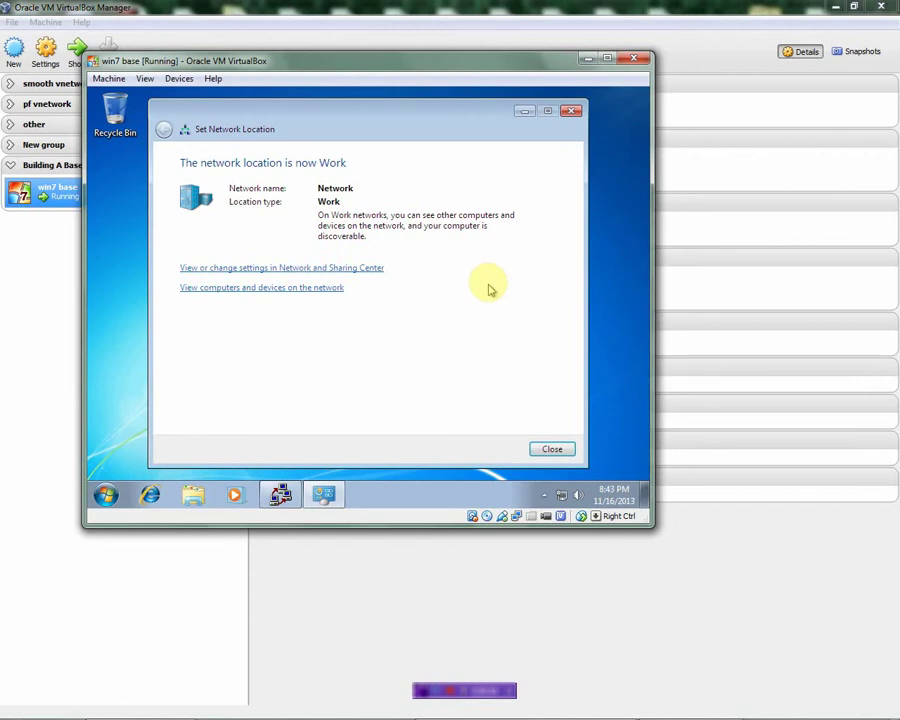
{"action": "left_click", "coordinate": [552, 448]}
{"action": "left_click_drag", "start_coordinate": [364, 209], "coordinate": [318, 207]}
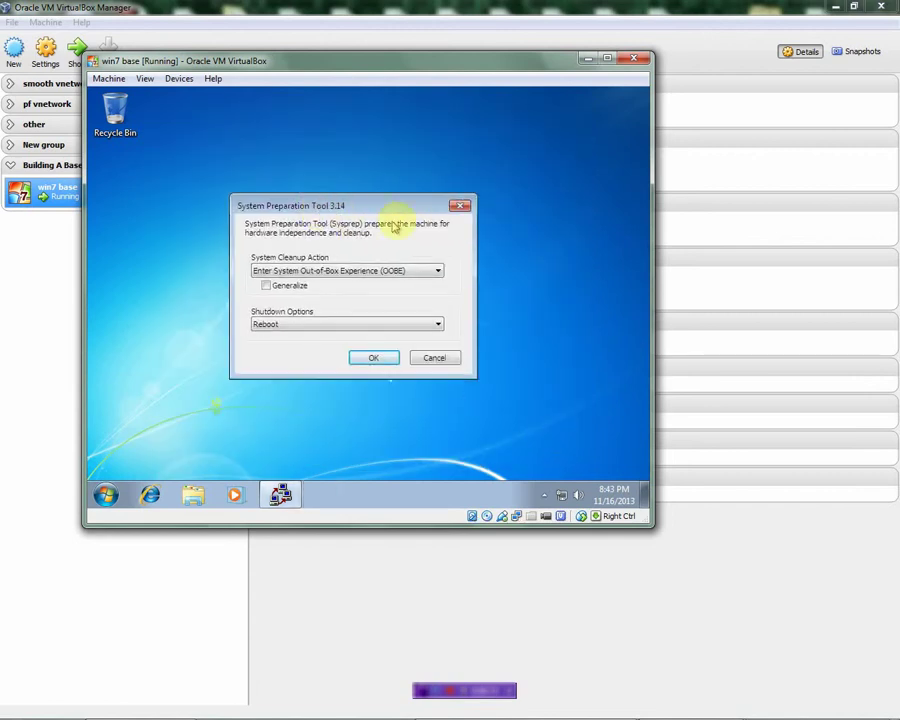
{"action": "left_click", "coordinate": [461, 207]}
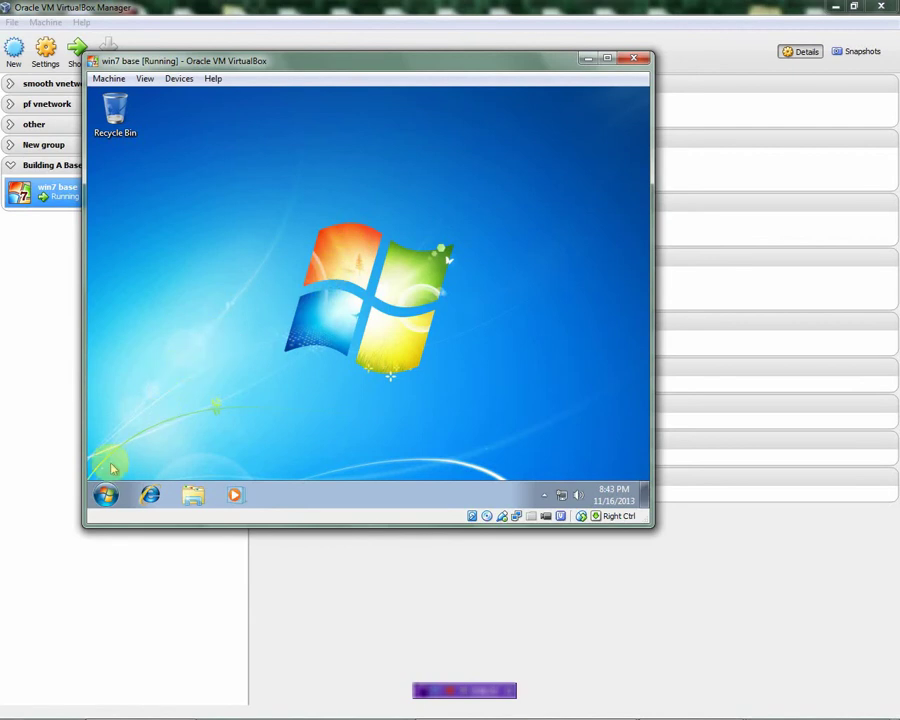
Step: Open the guest Start menu and the VM devices menu, then dismiss both back to the desktop
{"action": "left_click", "coordinate": [106, 495]}
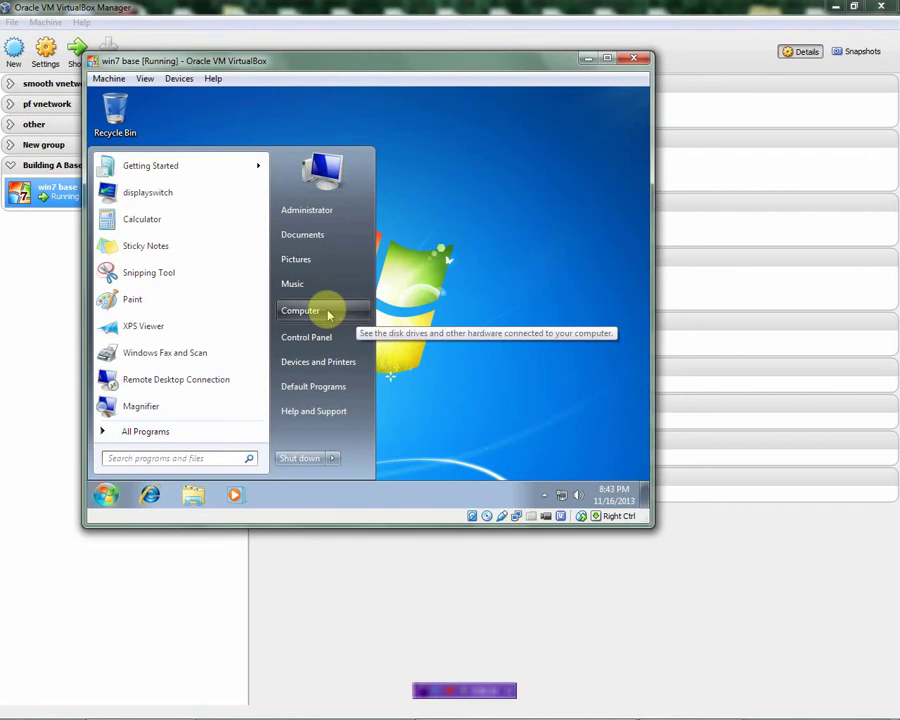
{"action": "left_click", "coordinate": [179, 79]}
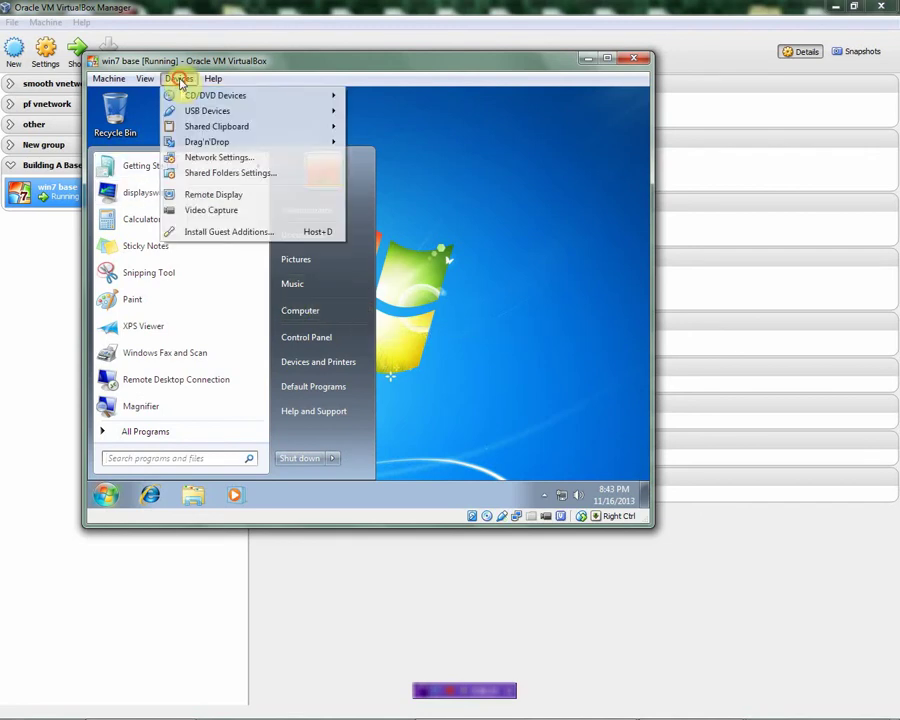
{"action": "mouse_move", "coordinate": [223, 117]}
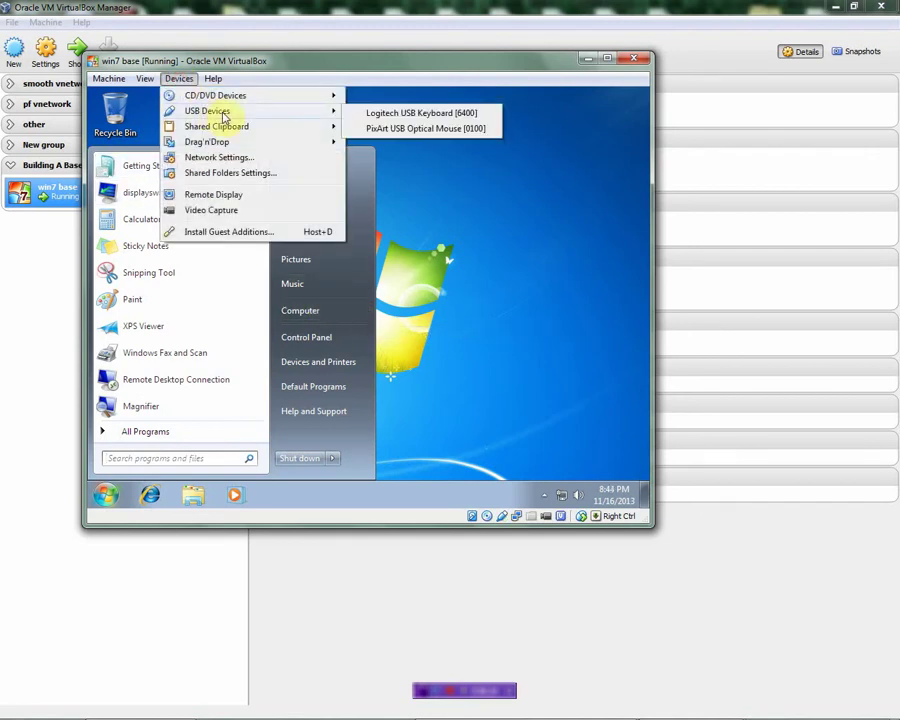
{"action": "left_click", "coordinate": [587, 257]}
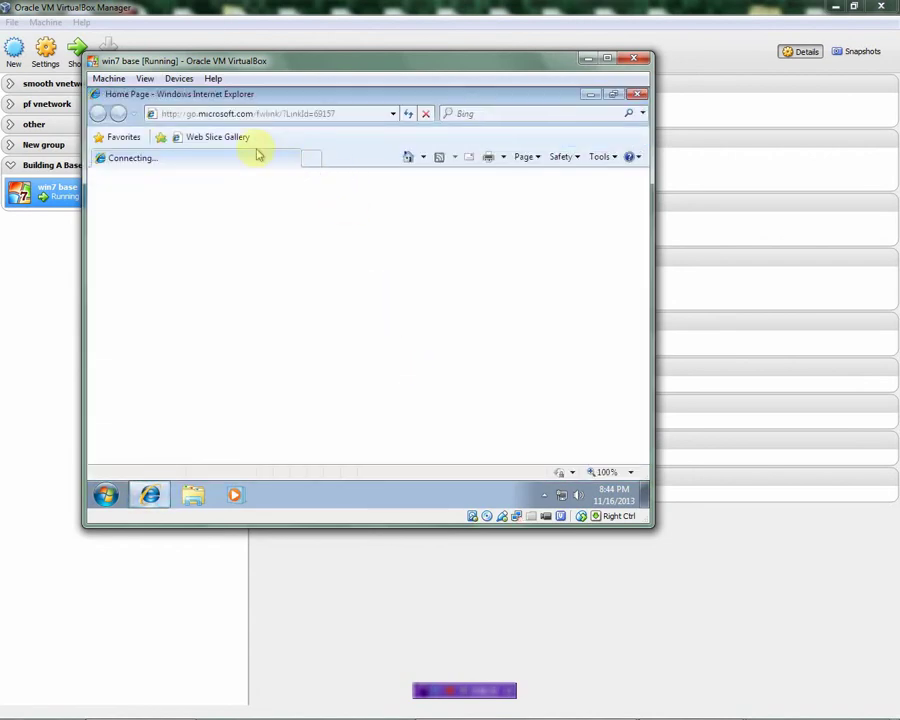
Step: Search Bing for ninite, open ninite.com, and maximize the VM window
{"action": "left_click", "coordinate": [271, 110]}
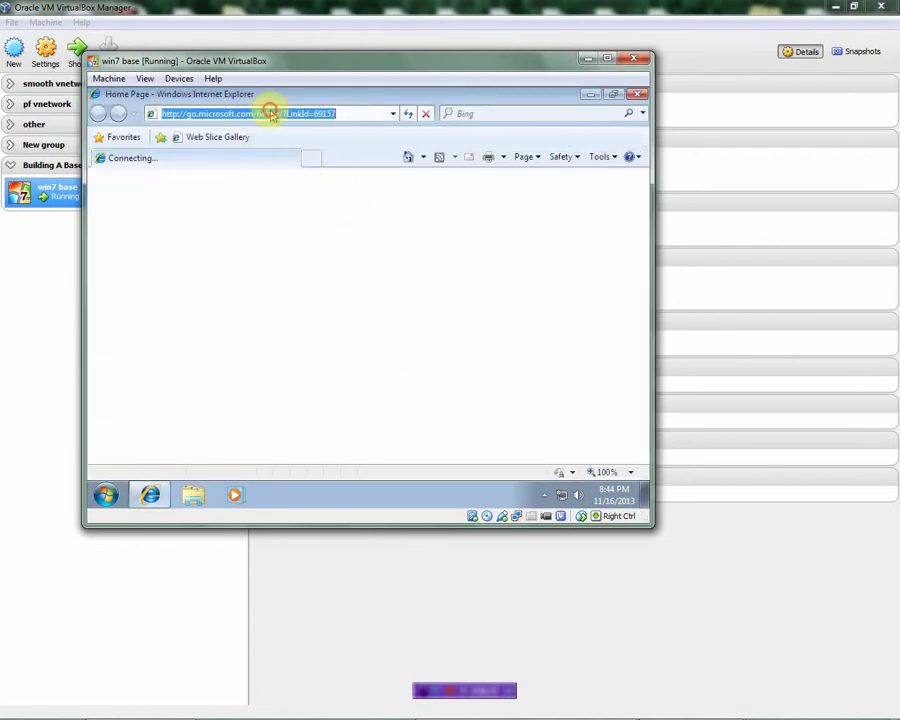
{"action": "type", "text": "ninite"}
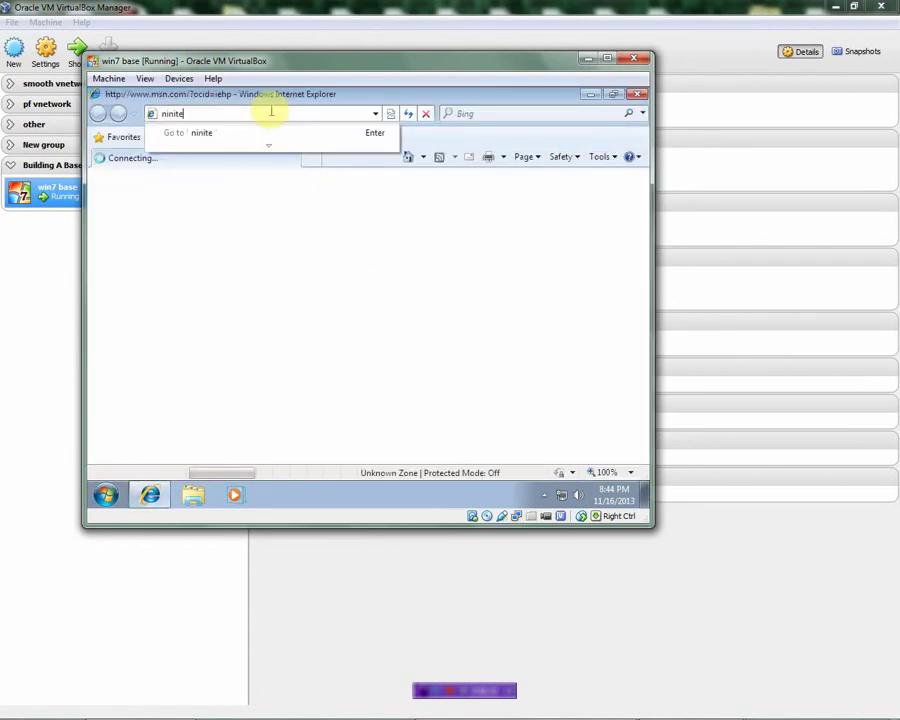
{"action": "key", "text": "Return"}
{"action": "left_click", "coordinate": [489, 113]}
{"action": "type", "text": "ninit"}
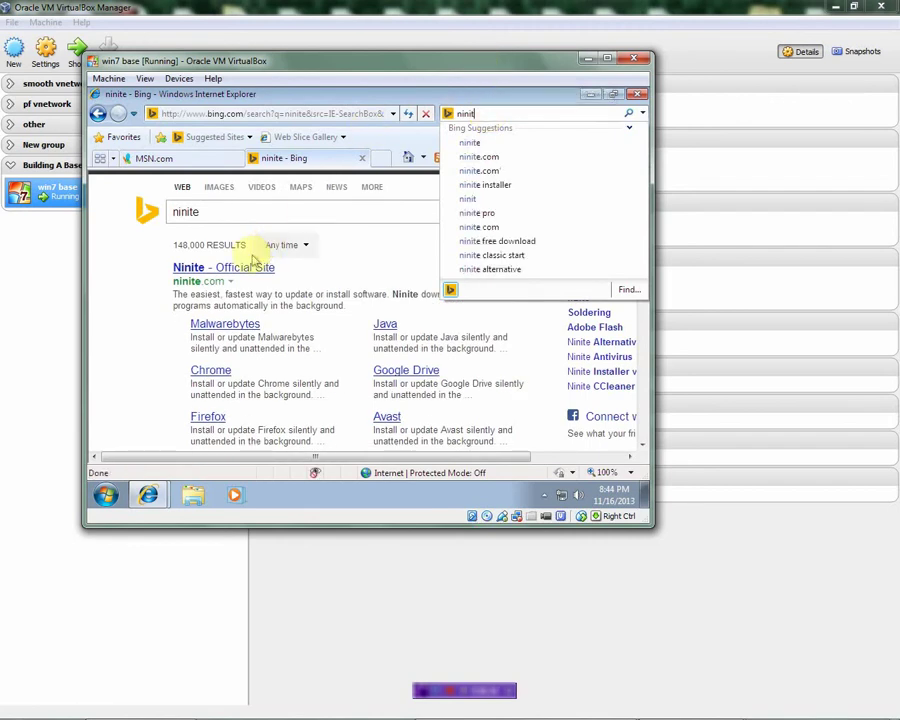
{"action": "left_click", "coordinate": [234, 267]}
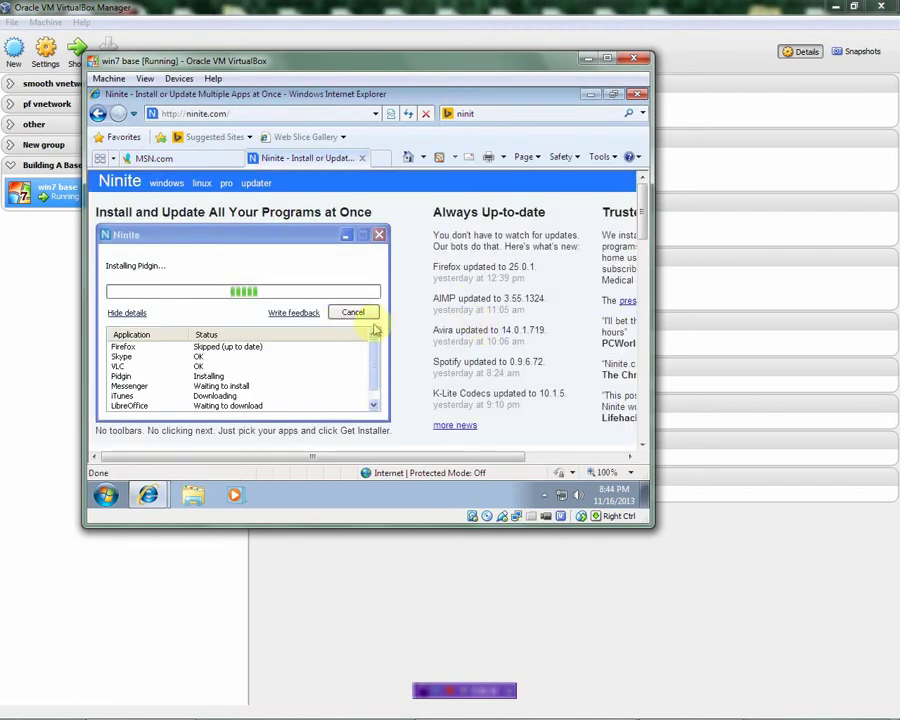
{"action": "left_click", "coordinate": [607, 58]}
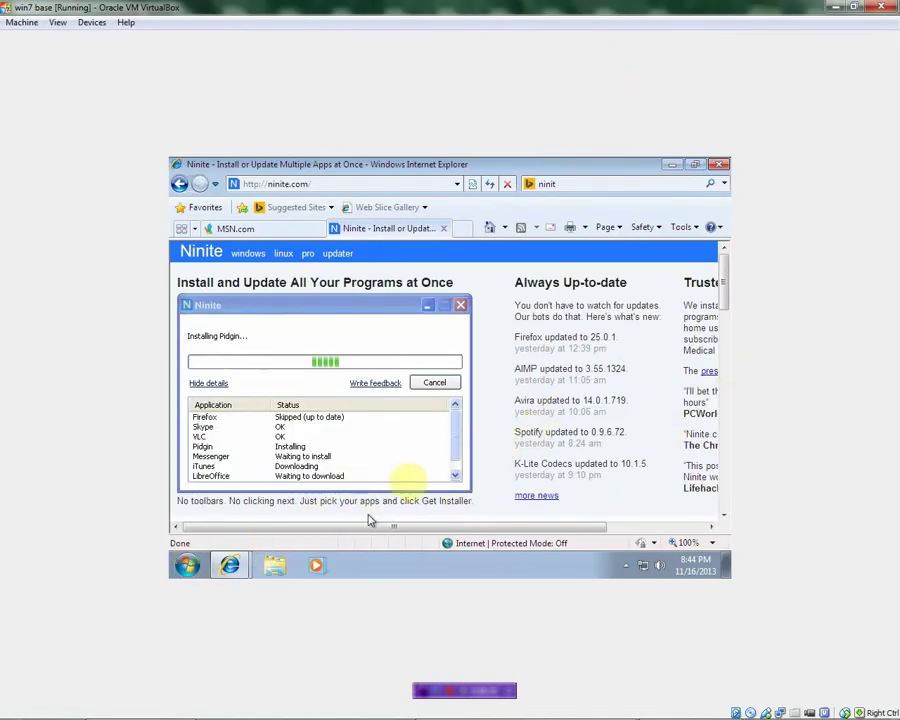
{"action": "left_click_drag", "start_coordinate": [723, 290], "coordinate": [737, 361]}
Step: Tick Chrome, Opera, Firefox, foobar2000 and 7-Zip, then get the bundled installer
{"action": "left_click", "coordinate": [204, 268]}
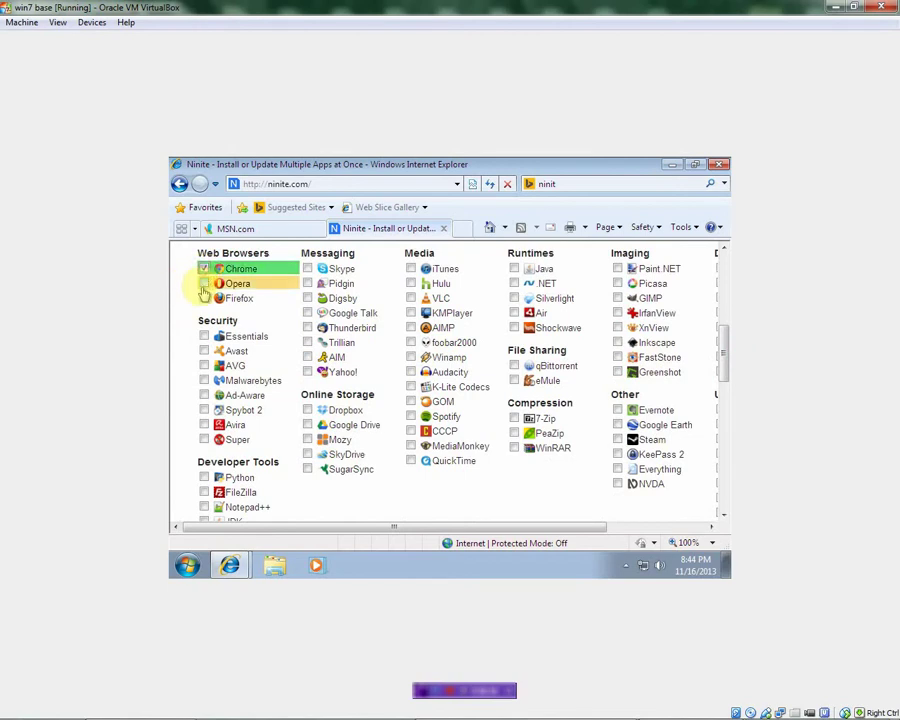
{"action": "left_click", "coordinate": [204, 297]}
{"action": "left_click", "coordinate": [204, 283]}
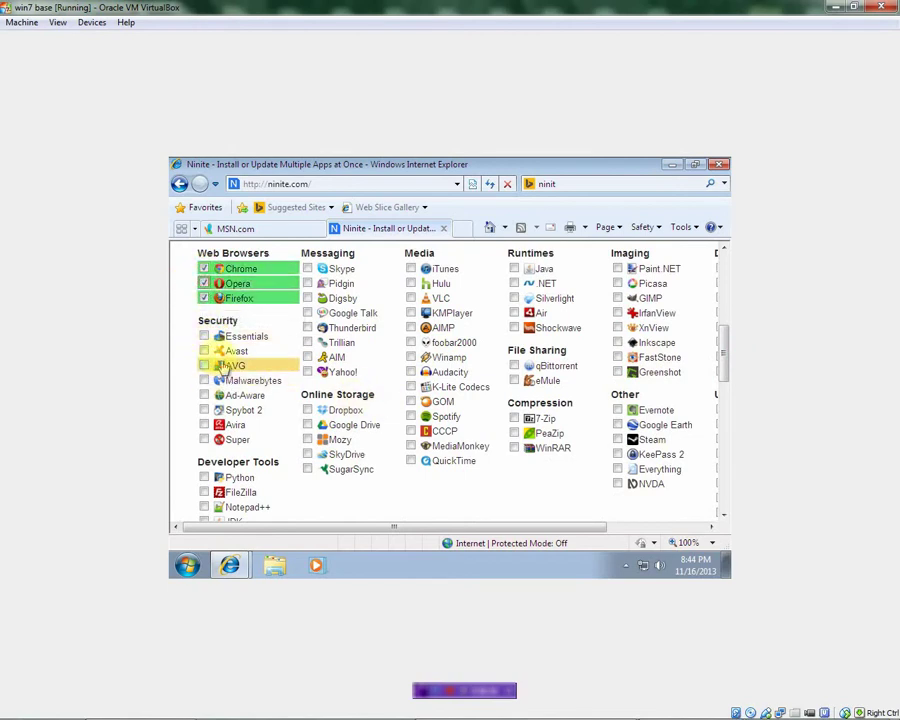
{"action": "left_click", "coordinate": [418, 343]}
{"action": "left_click", "coordinate": [525, 419]}
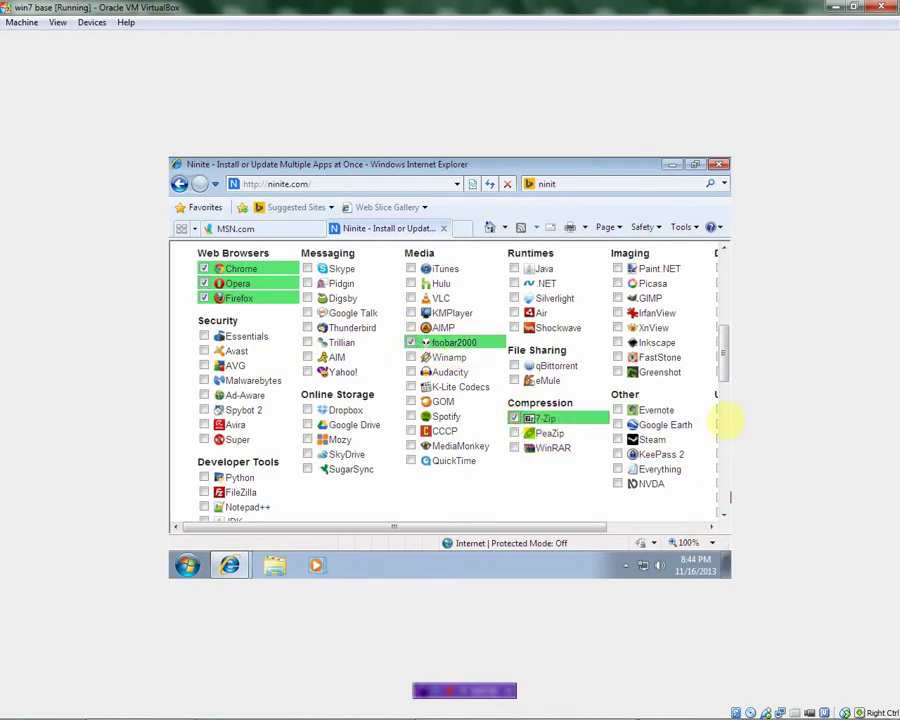
{"action": "left_click_drag", "start_coordinate": [722, 371], "coordinate": [733, 421]}
{"action": "left_click", "coordinate": [506, 394]}
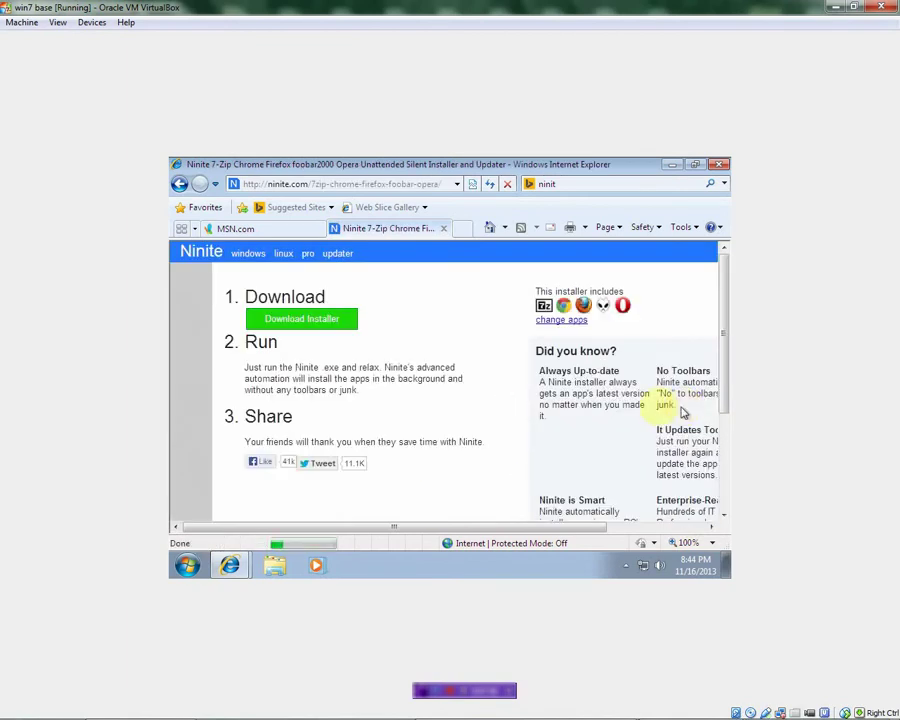
Step: Download and run the Ninite installer past the security warning, showing per-app details
{"action": "left_click", "coordinate": [313, 326]}
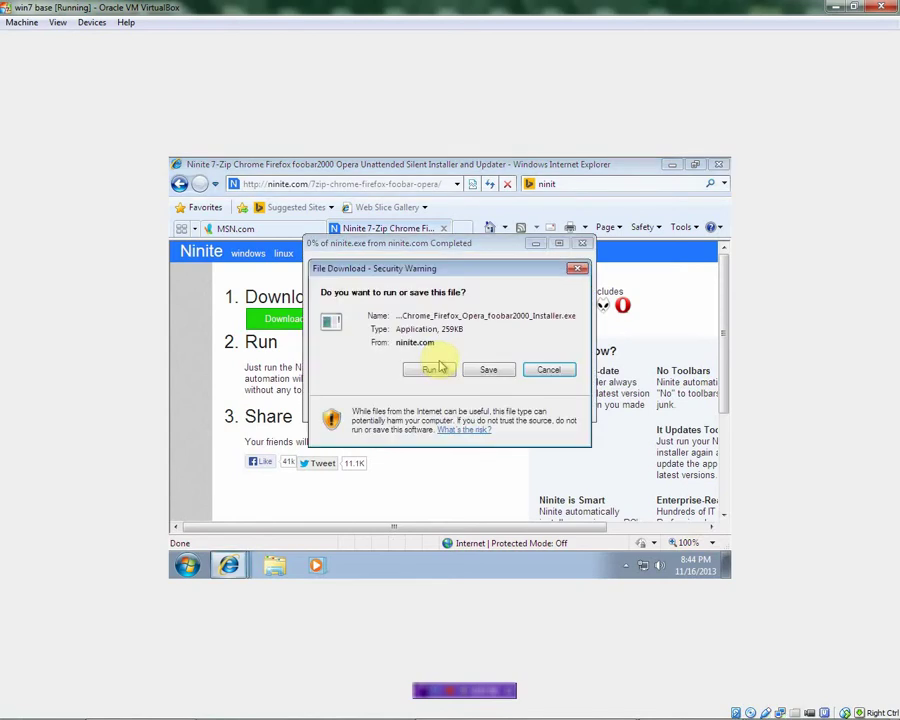
{"action": "left_click", "coordinate": [437, 372]}
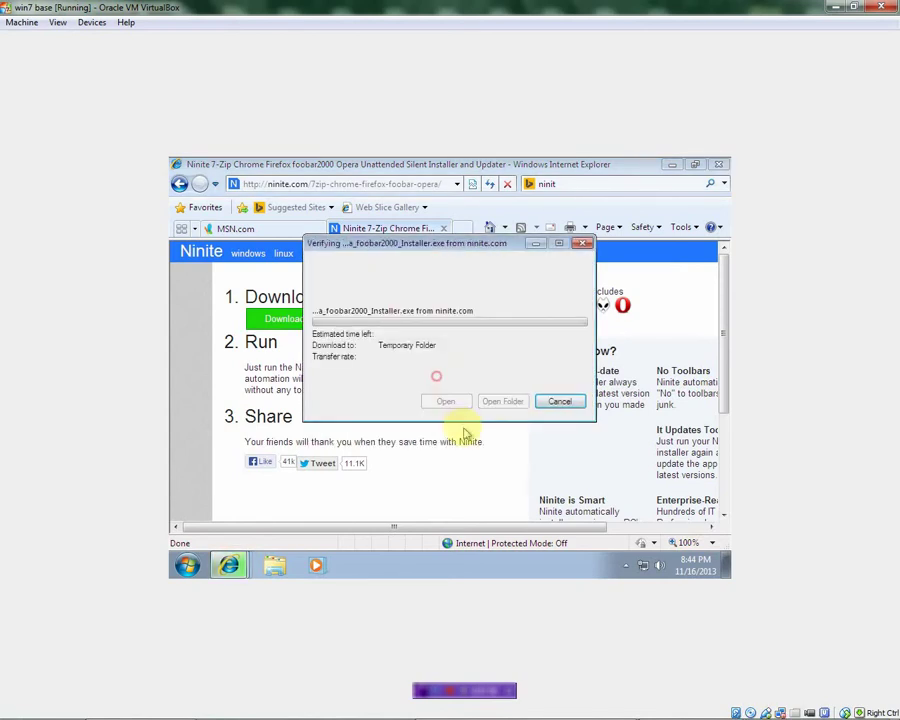
{"action": "left_click", "coordinate": [510, 332]}
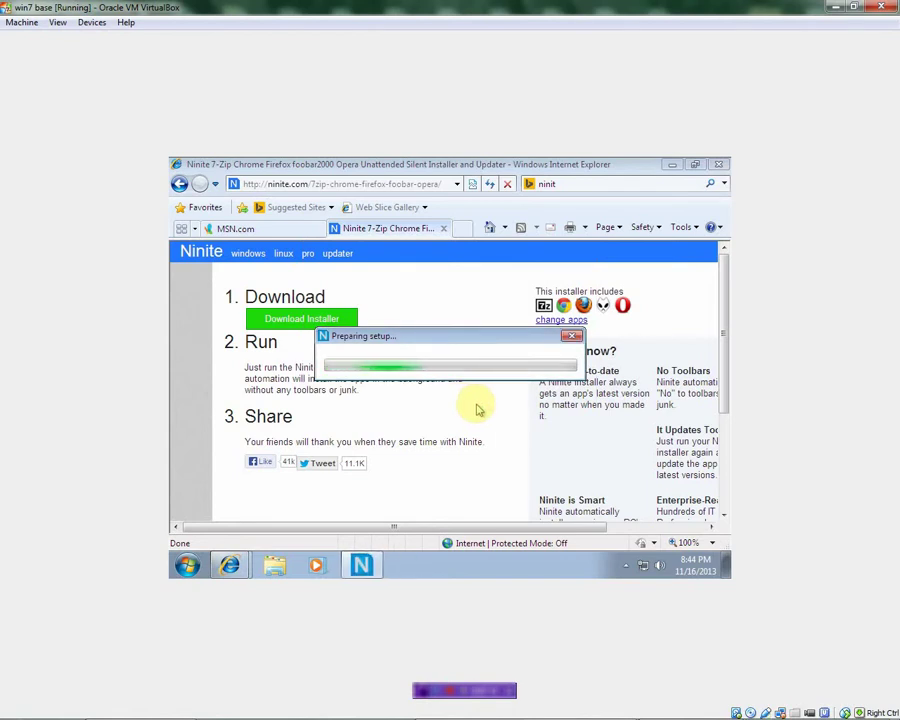
{"action": "left_click", "coordinate": [278, 314]}
Step: Once all five apps install, open Computer from the guest Start menu
{"action": "left_click_drag", "start_coordinate": [352, 241], "coordinate": [326, 236]}
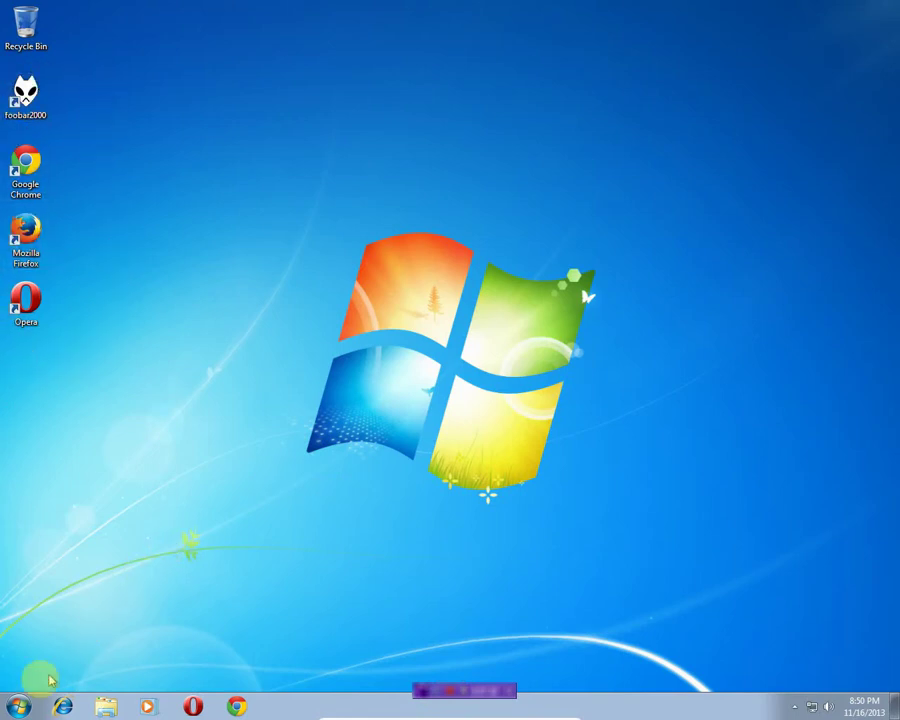
{"action": "left_click", "coordinate": [18, 706]}
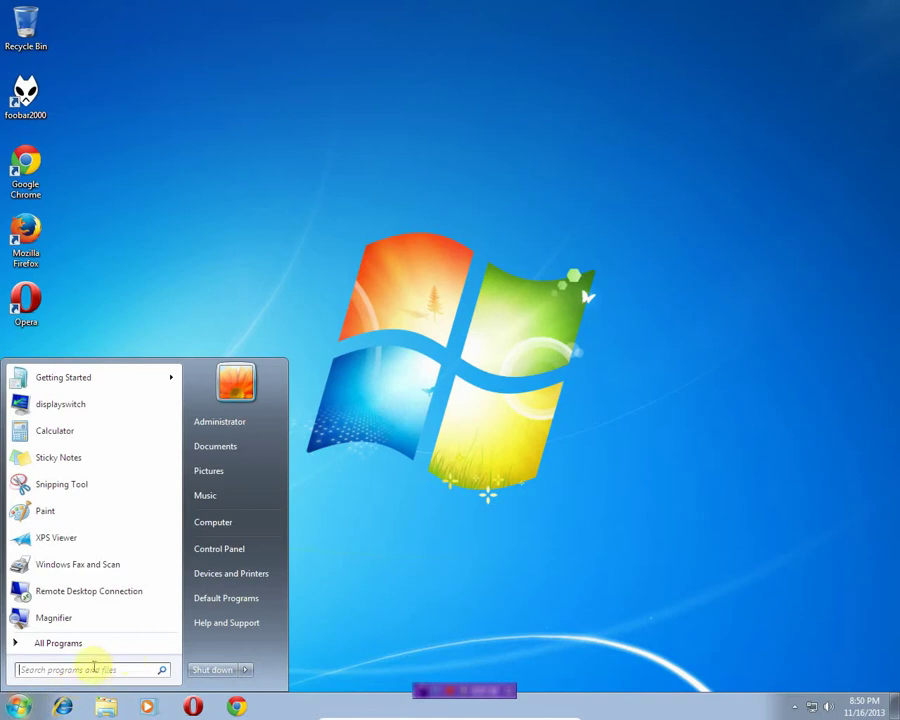
{"action": "left_click", "coordinate": [213, 522]}
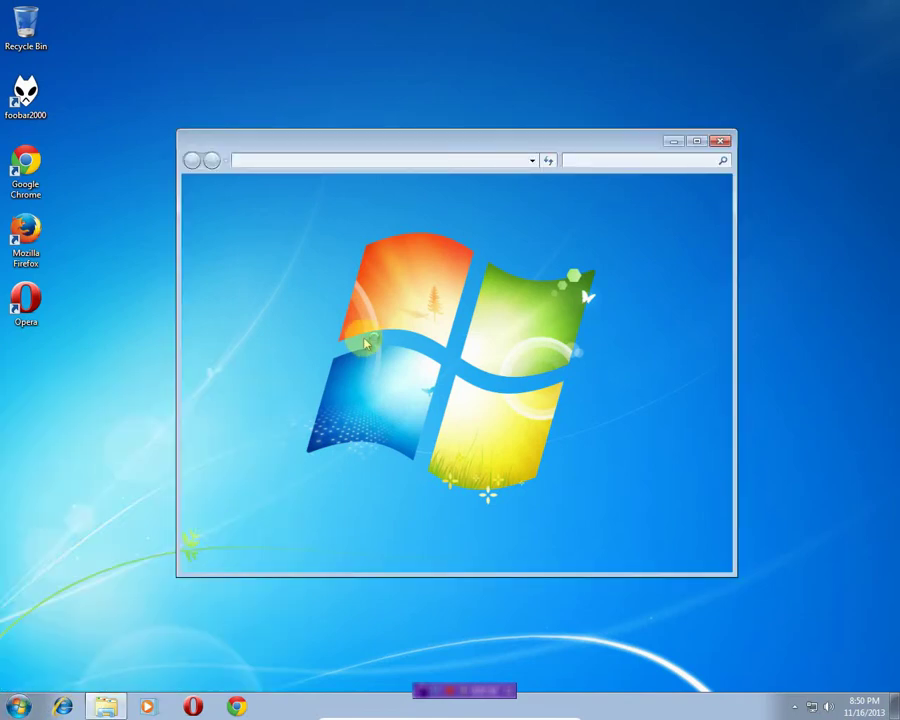
Step: Browse to C:\Windows\System32\sysprep and launch sysprep.exe
{"action": "double_click", "coordinate": [355, 242]}
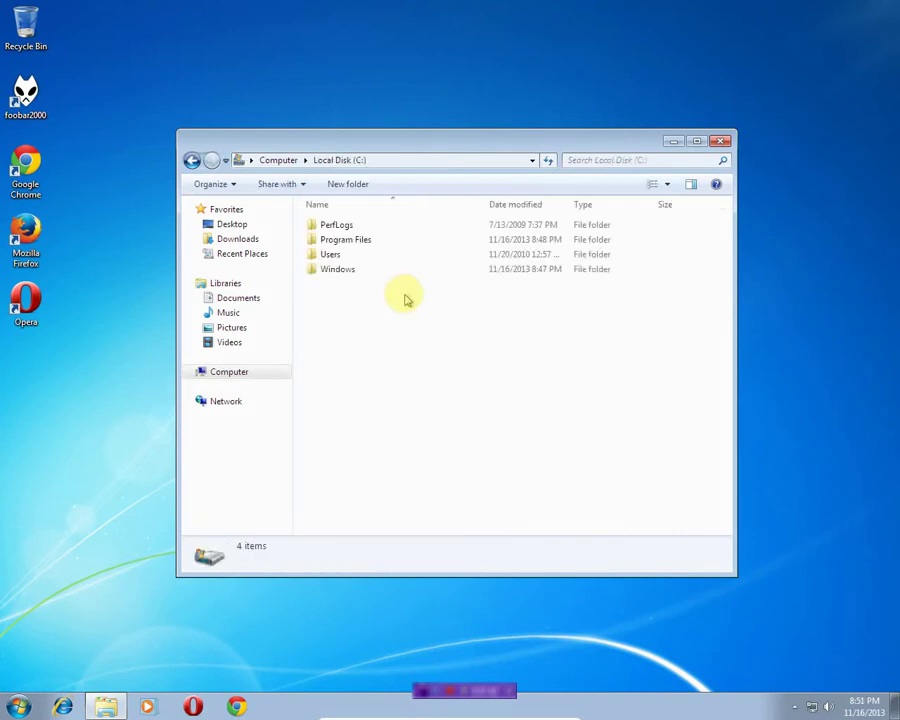
{"action": "double_click", "coordinate": [337, 268]}
{"action": "type", "text": "sy"}
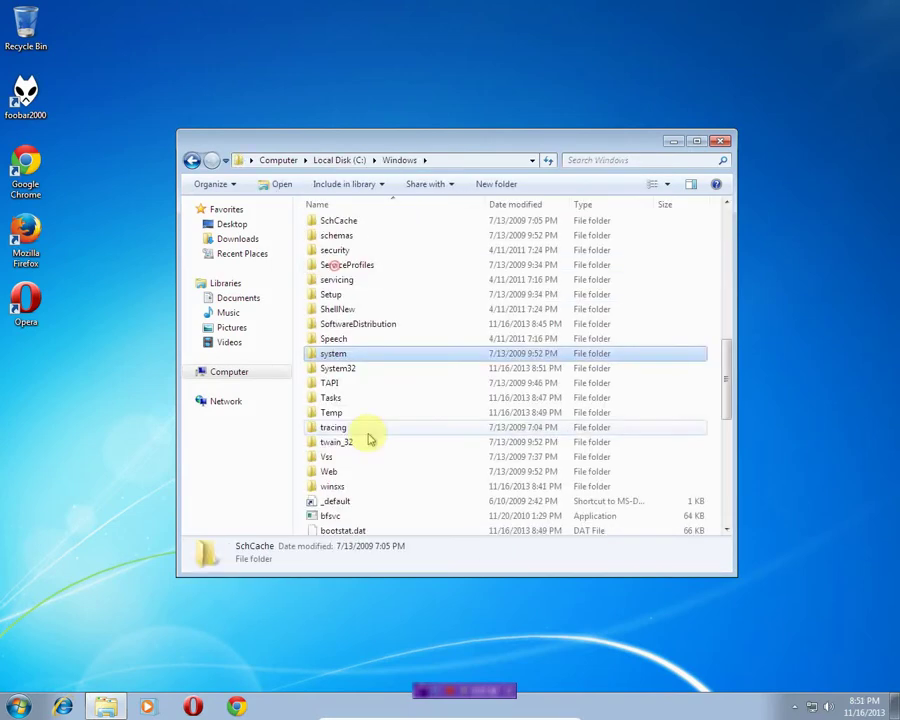
{"action": "double_click", "coordinate": [350, 370]}
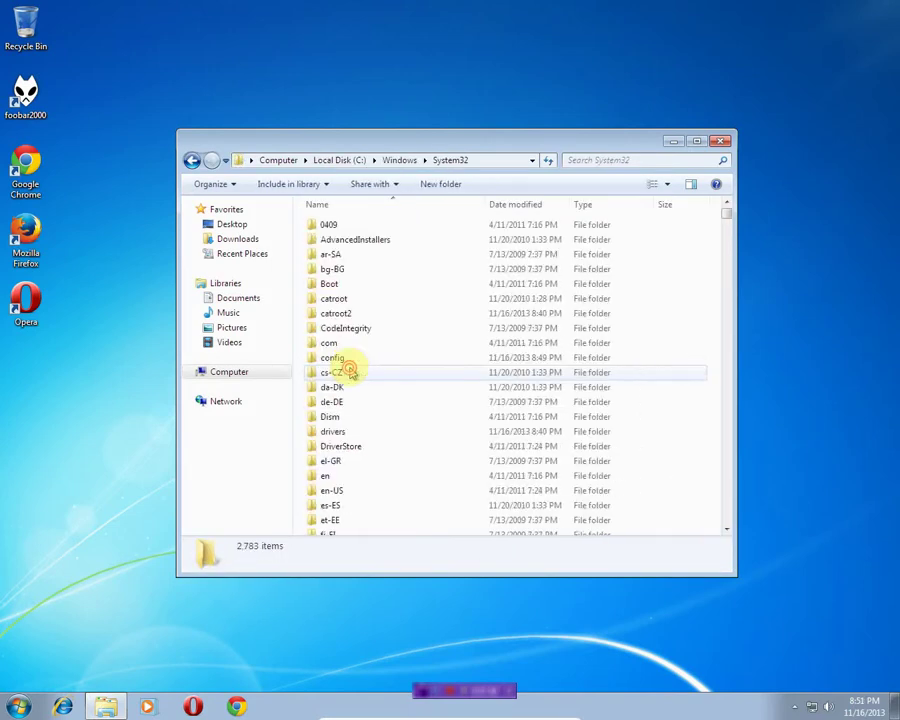
{"action": "left_click", "coordinate": [336, 427]}
{"action": "type", "text": "sy"}
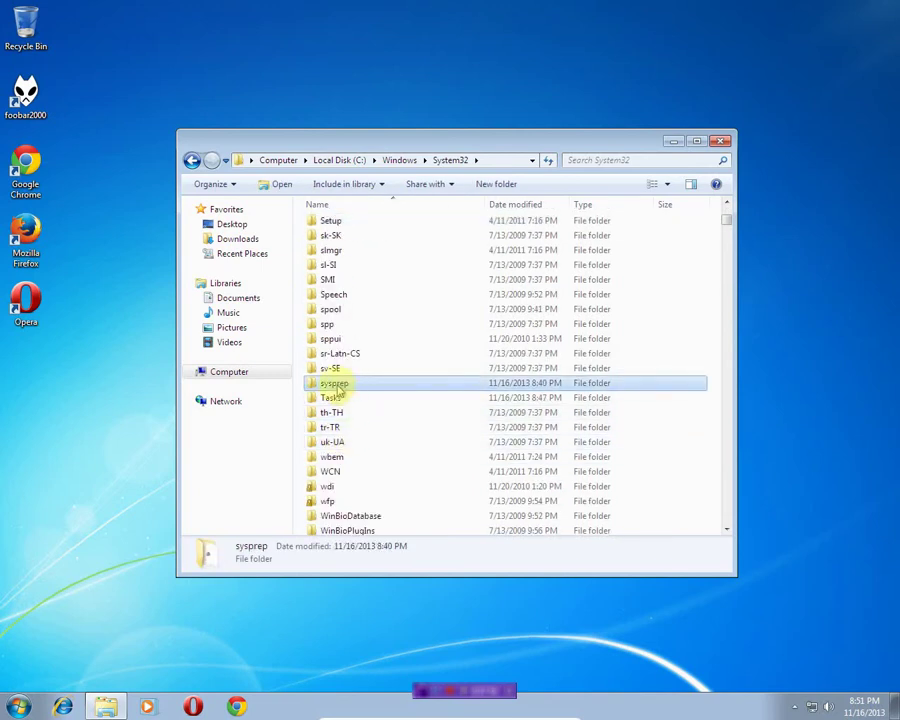
{"action": "double_click", "coordinate": [337, 387]}
{"action": "double_click", "coordinate": [336, 262]}
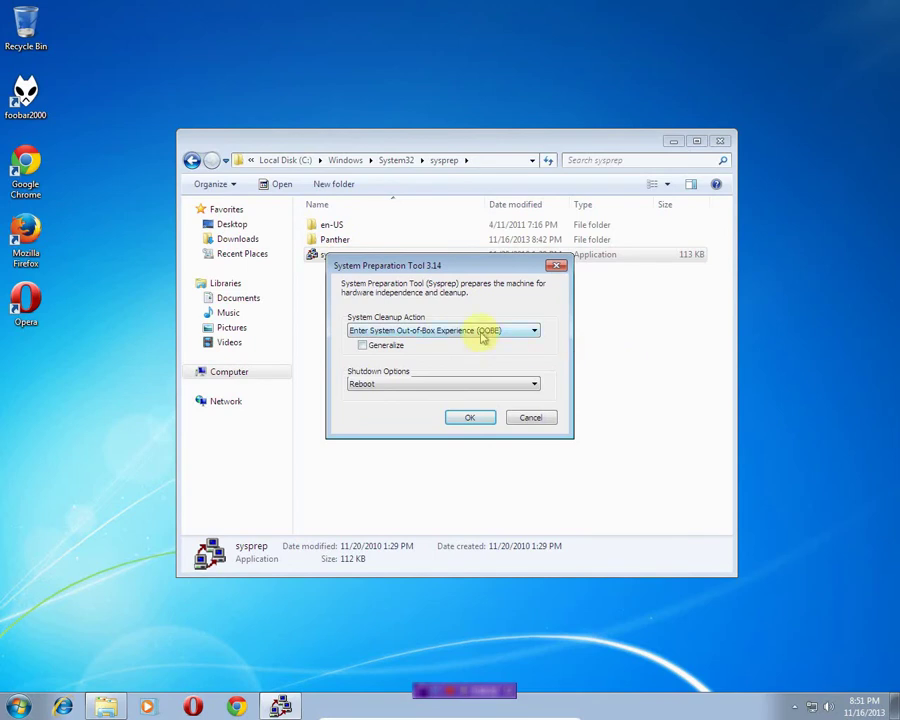
Step: Run sysprep with Enter System OOBE, Generalize checked and Shutdown as the shutdown option
{"action": "left_click", "coordinate": [466, 332]}
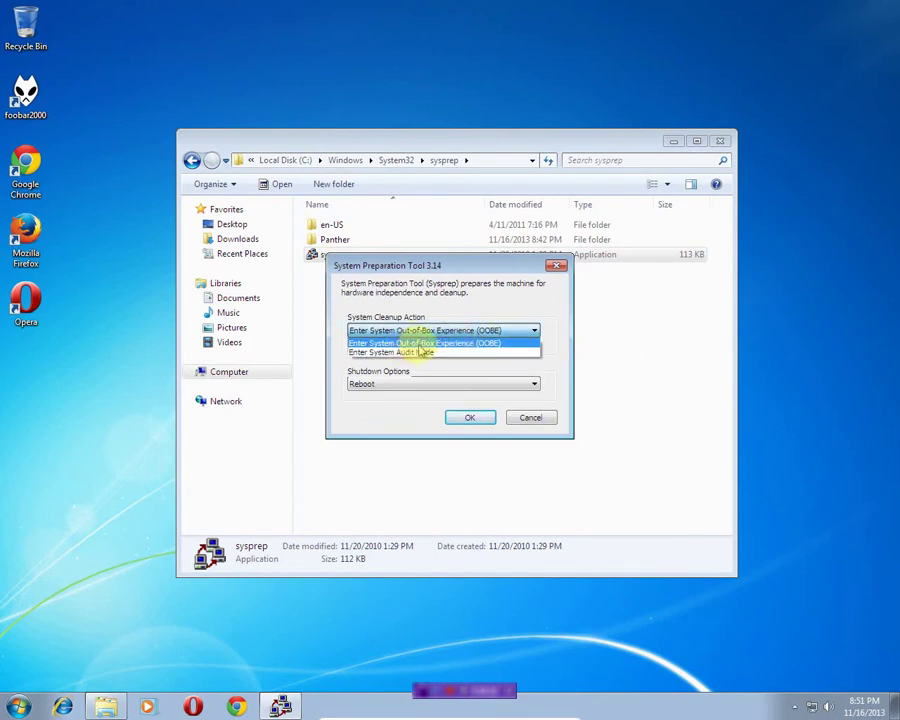
{"action": "left_click", "coordinate": [423, 346]}
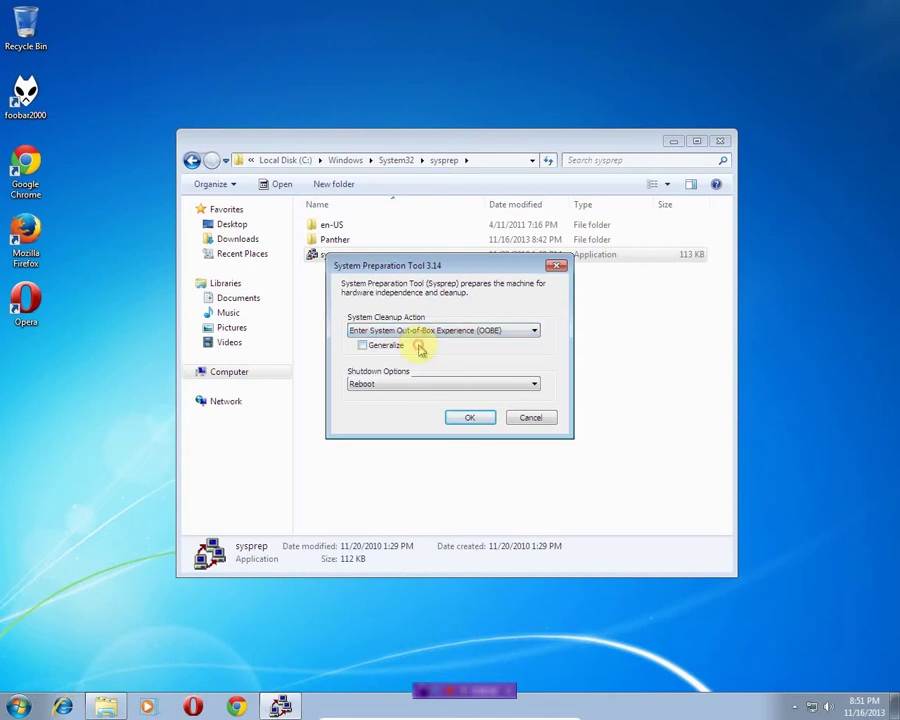
{"action": "left_click", "coordinate": [363, 346]}
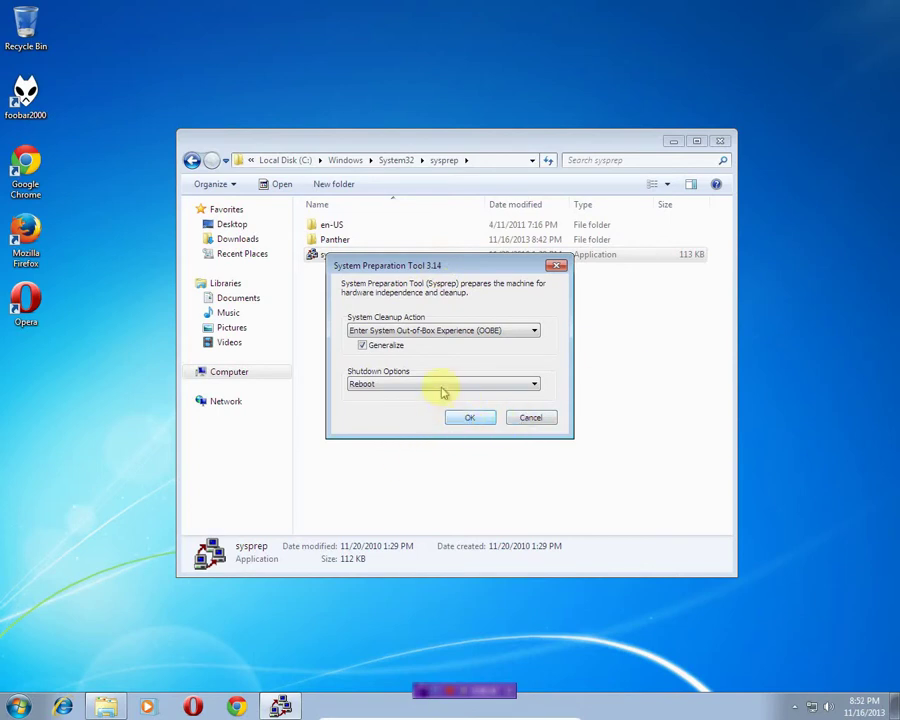
{"action": "left_click", "coordinate": [476, 384]}
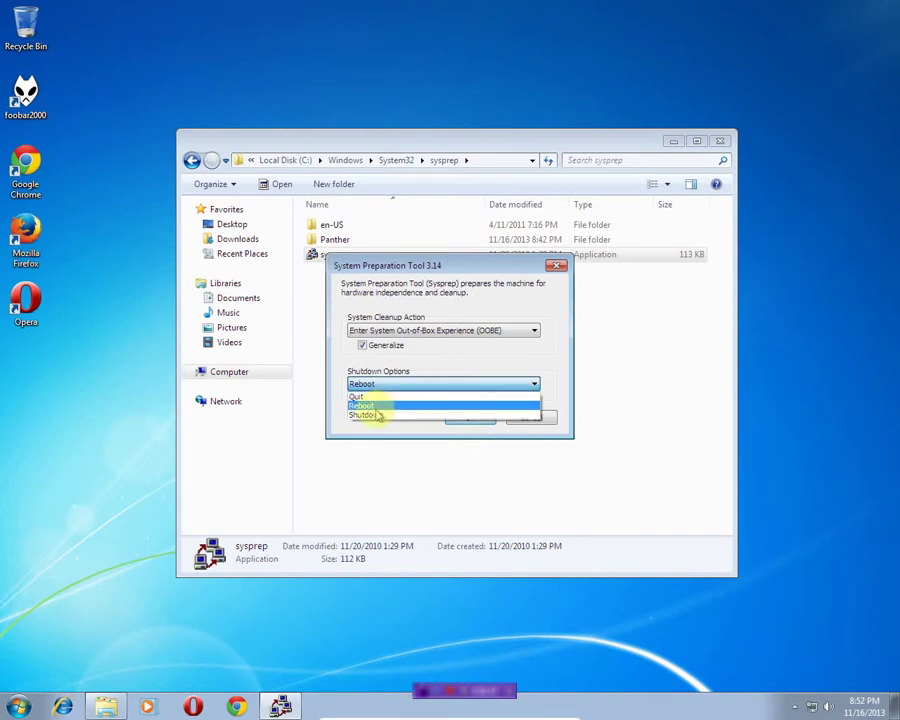
{"action": "left_click", "coordinate": [372, 415]}
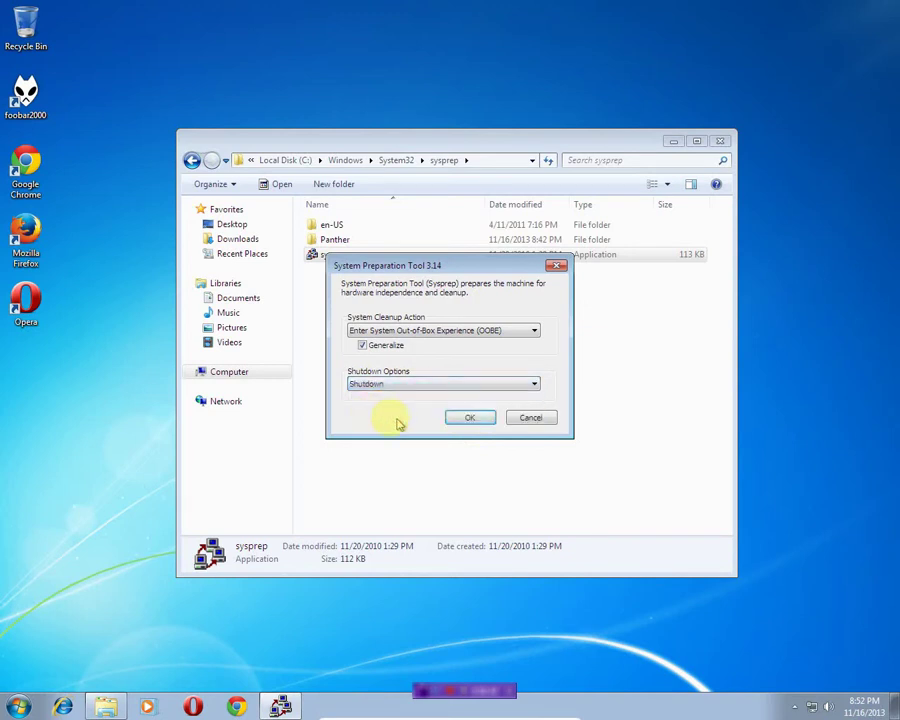
{"action": "left_click", "coordinate": [486, 421]}
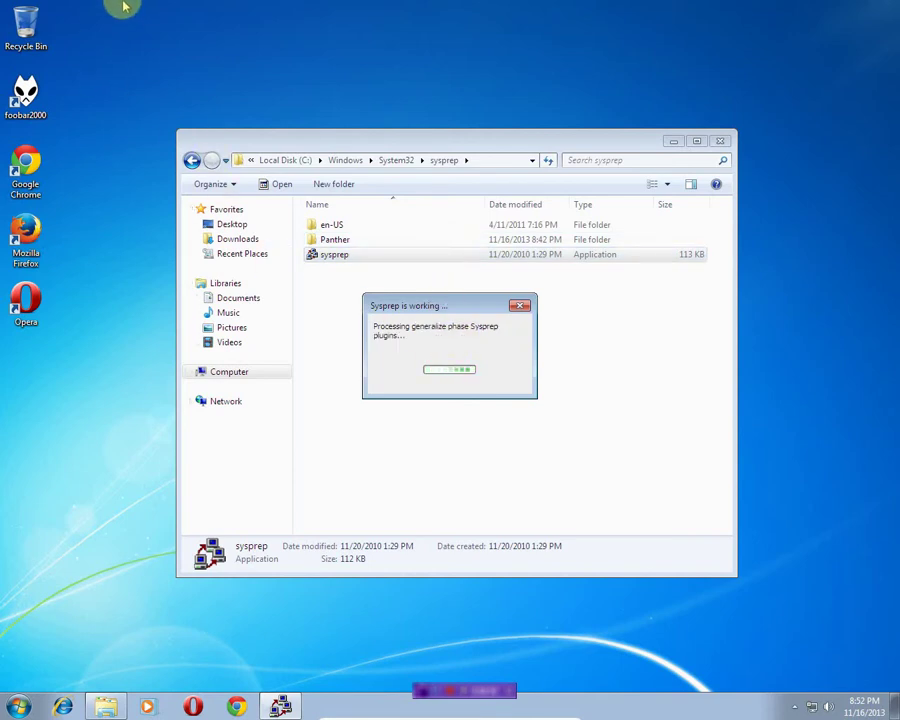
Step: Load acronis2009winpe.iso into the VM's CD/DVD drive and dismiss the AutoPlay prompt
{"action": "left_click", "coordinate": [425, 711]}
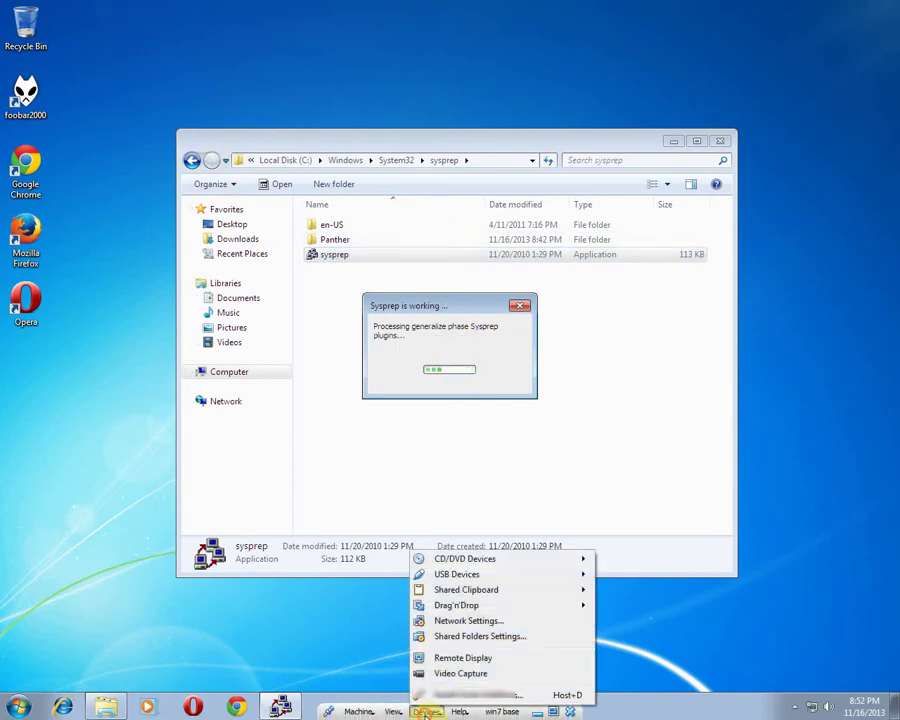
{"action": "mouse_move", "coordinate": [484, 567]}
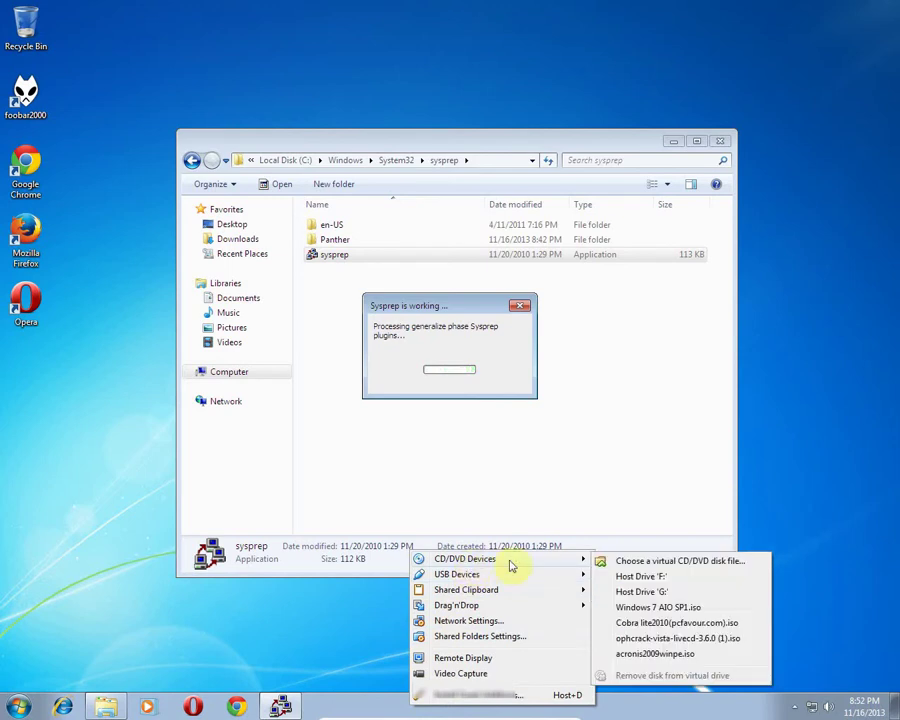
{"action": "left_click", "coordinate": [652, 654]}
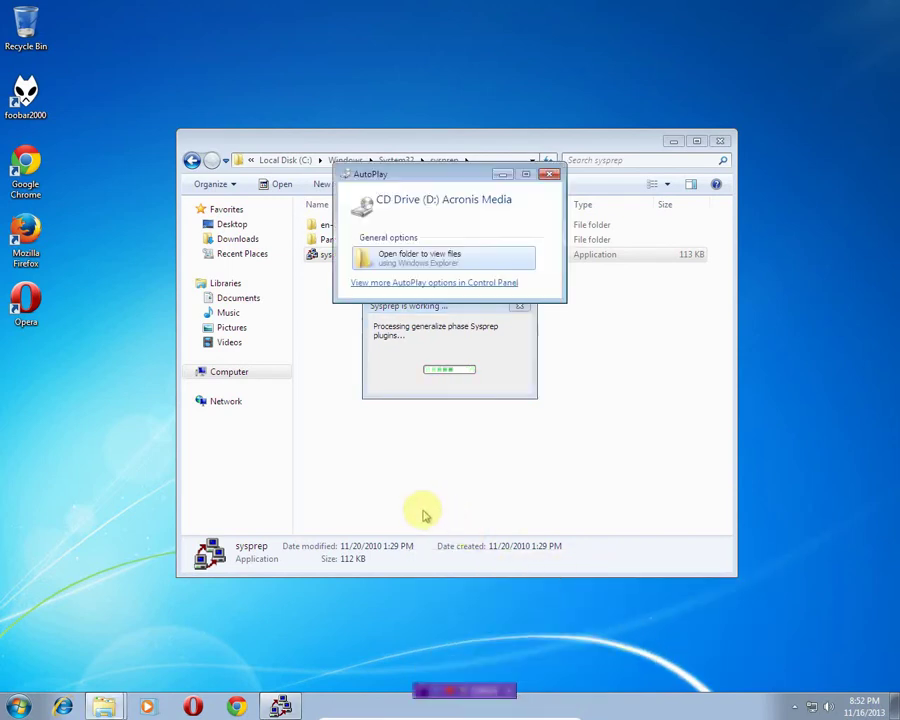
{"action": "left_click", "coordinate": [551, 176]}
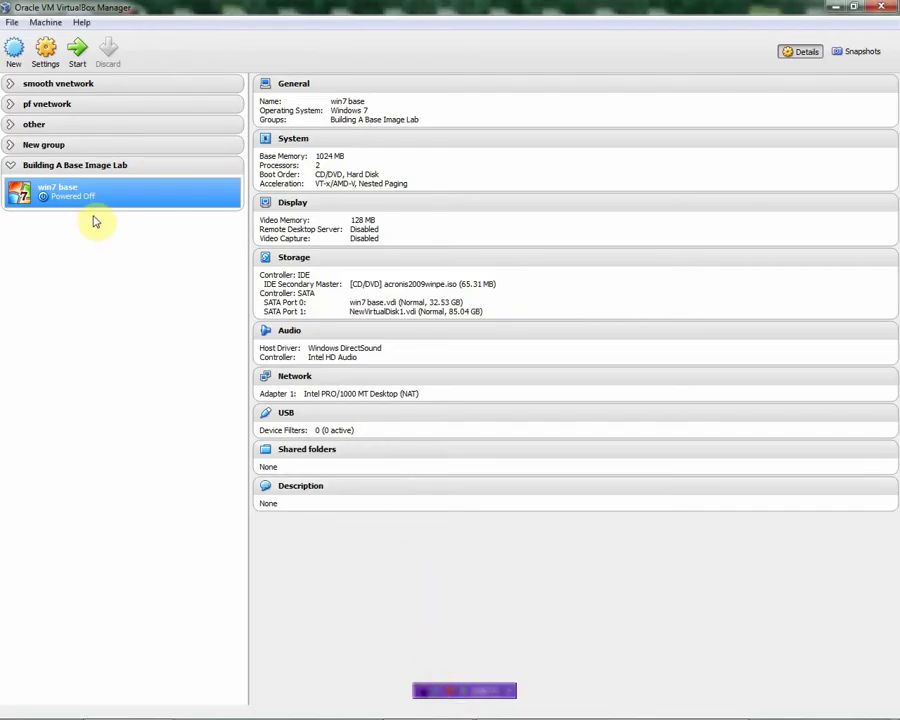
Step: Start the win7 base VM fullscreen and boot Acronis True Image Home (Full version)
{"action": "left_click", "coordinate": [82, 52]}
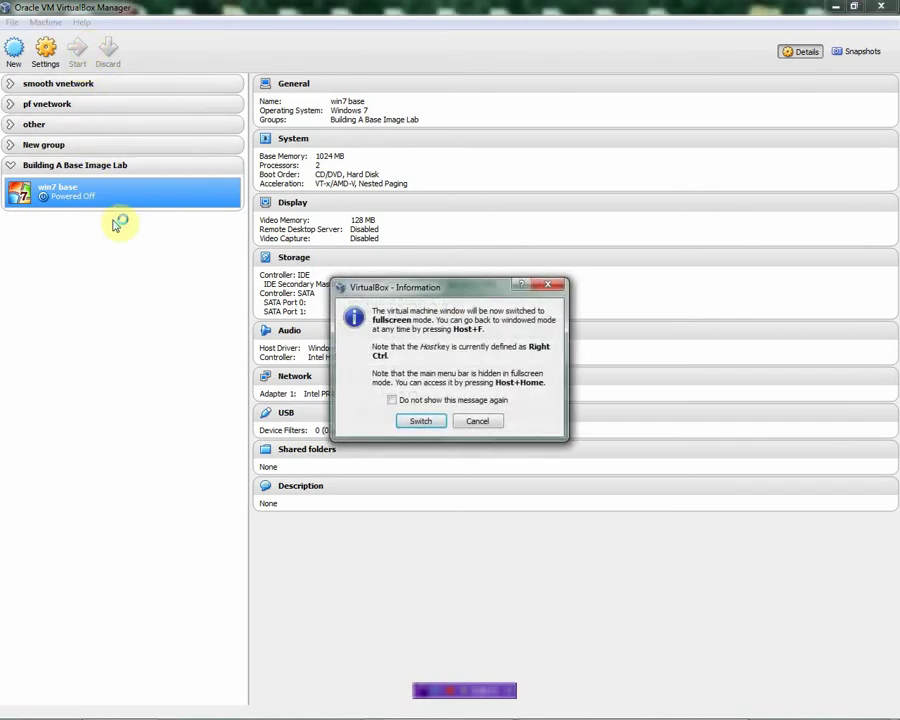
{"action": "left_click", "coordinate": [420, 422]}
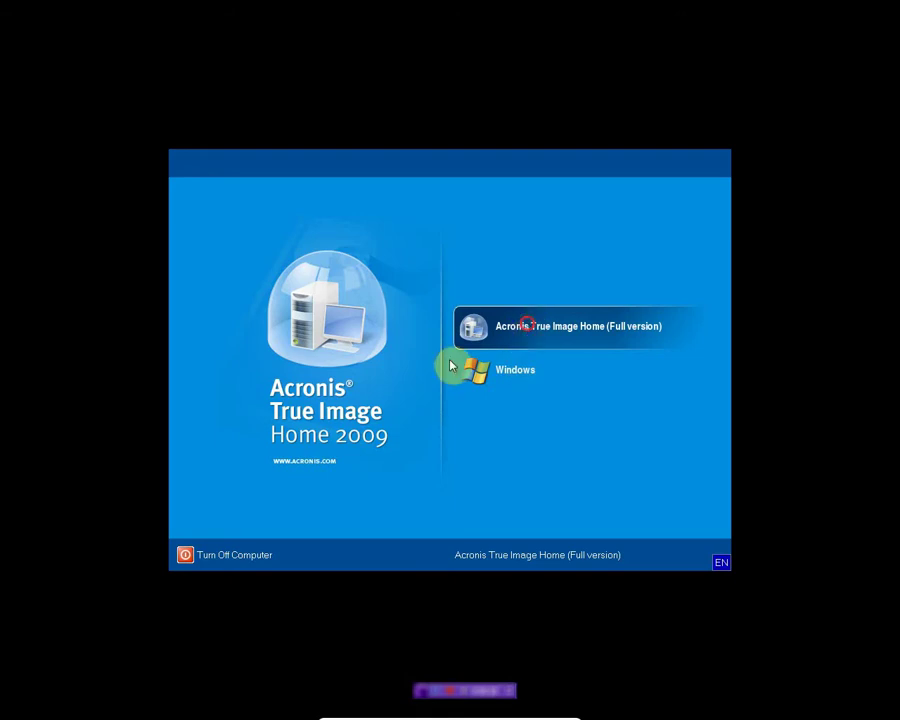
{"action": "left_click", "coordinate": [495, 332]}
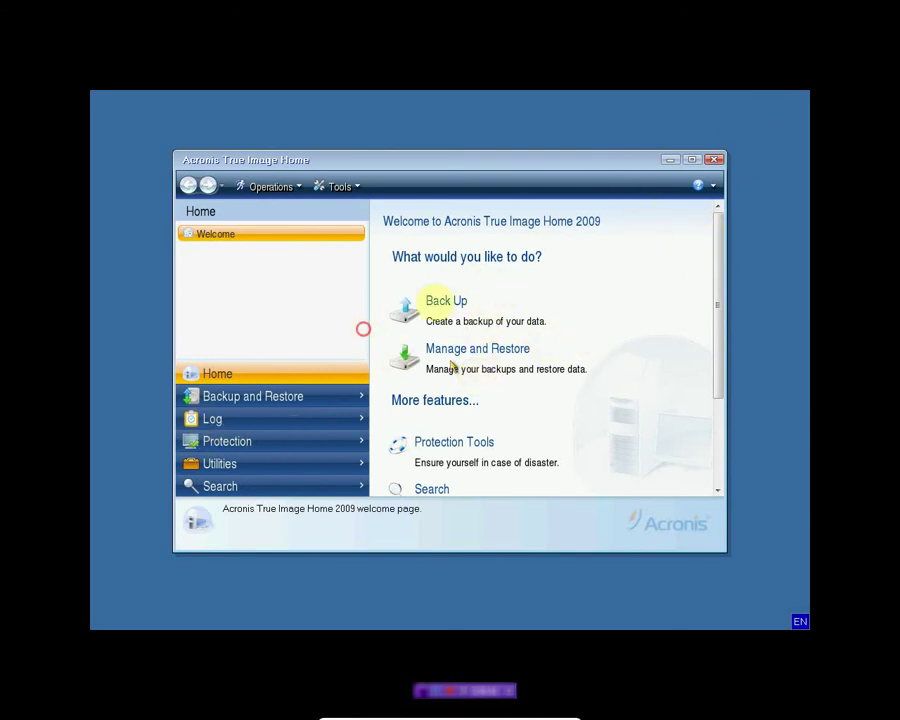
Step: Disable mouse integration, then start a My Computer backup in Acronis True Image
{"action": "mouse_move", "coordinate": [419, 716]}
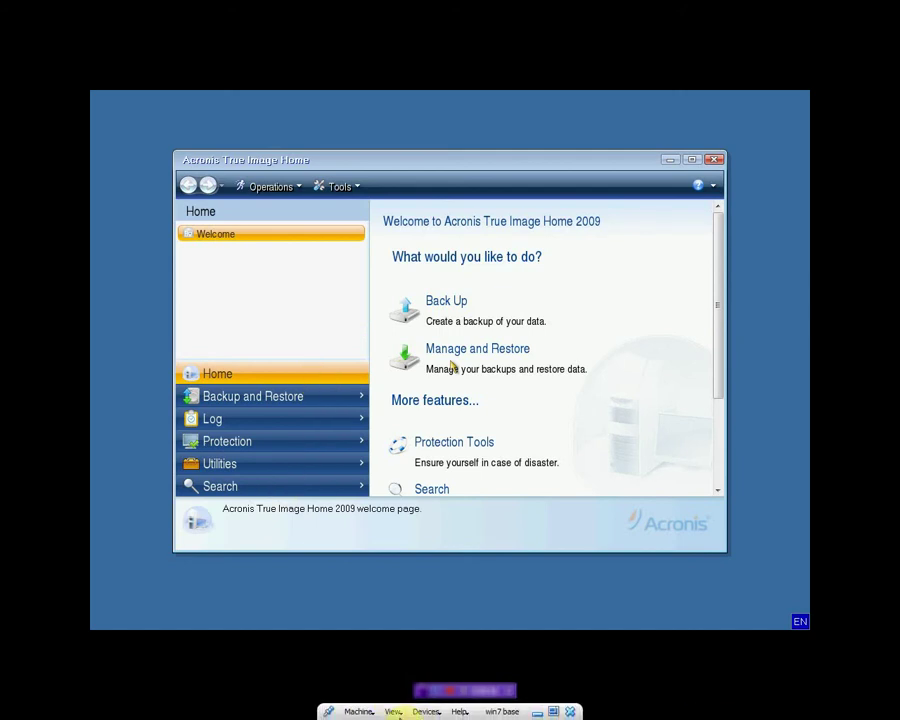
{"action": "left_click", "coordinate": [358, 712]}
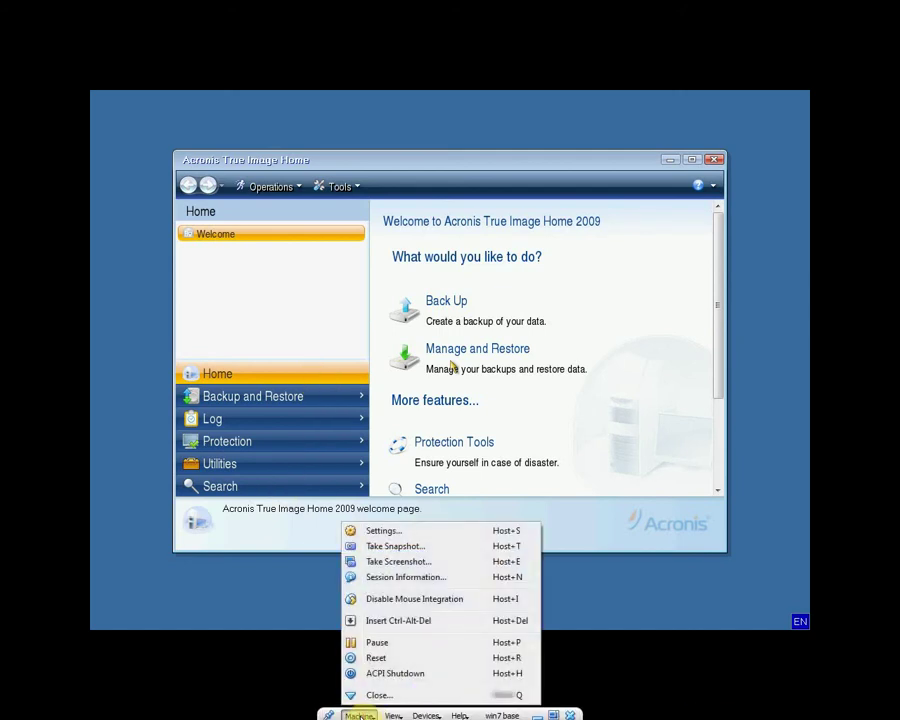
{"action": "left_click", "coordinate": [400, 599]}
{"action": "left_click", "coordinate": [454, 400]}
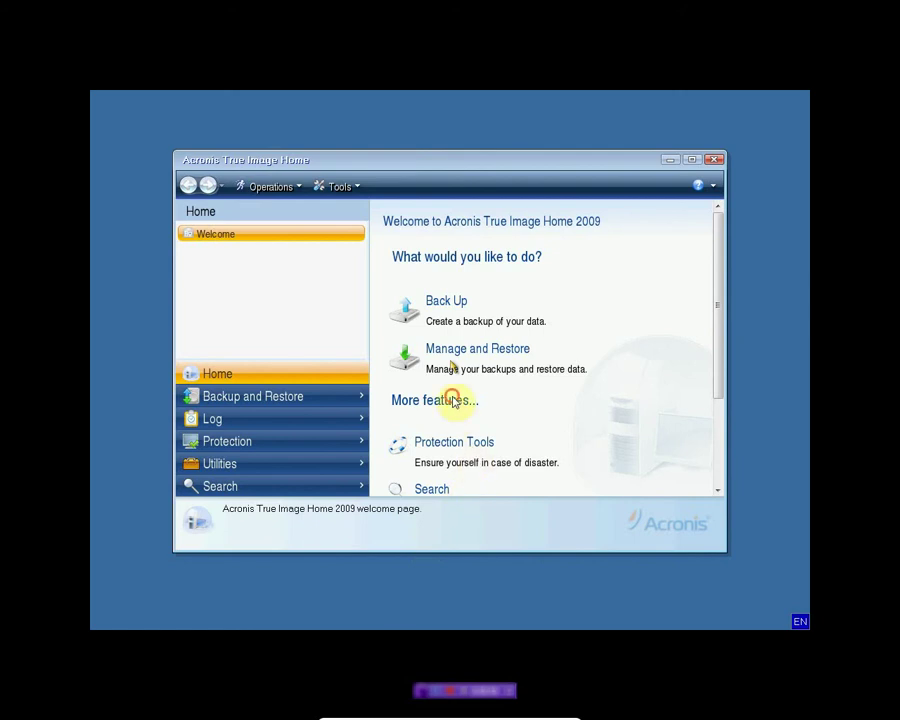
{"action": "left_click", "coordinate": [445, 313]}
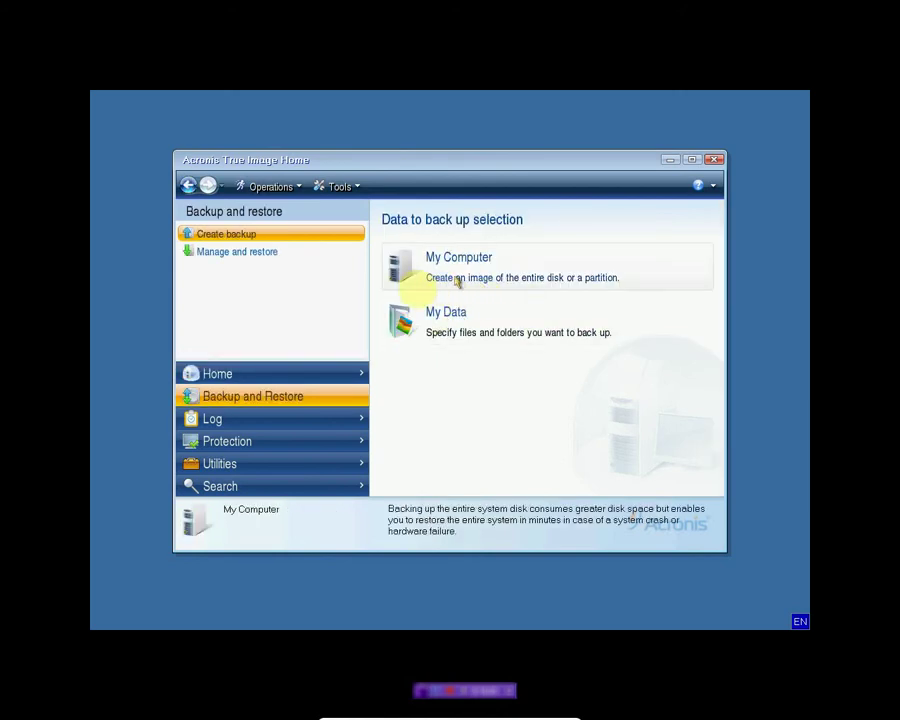
{"action": "left_click", "coordinate": [457, 282]}
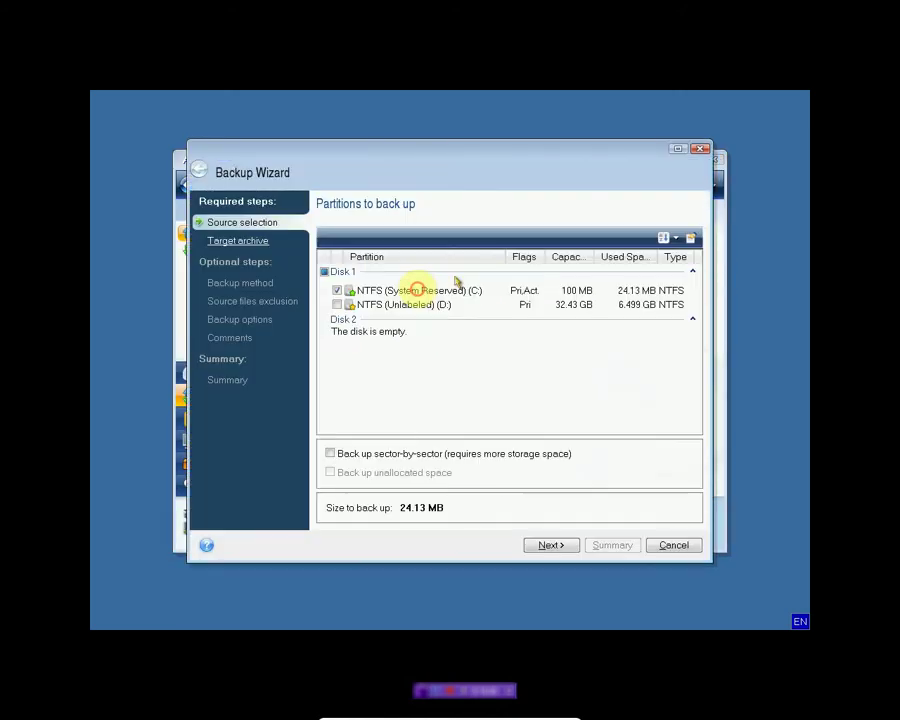
Step: Tick the D: partition so both partitions (6.523 GB) are backed up, and continue
{"action": "left_click", "coordinate": [337, 305]}
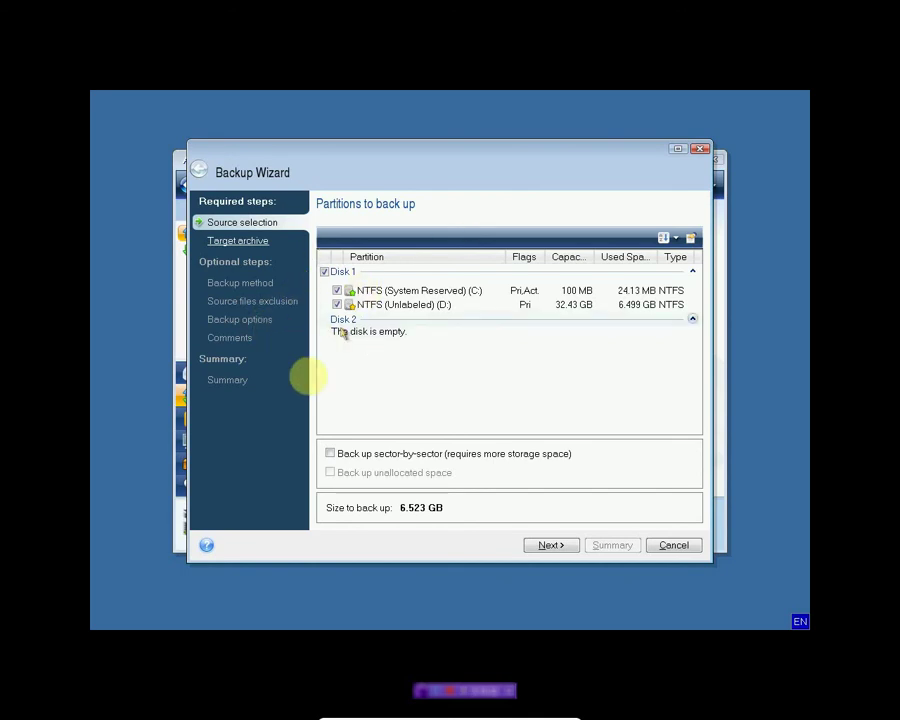
{"action": "left_click", "coordinate": [550, 545]}
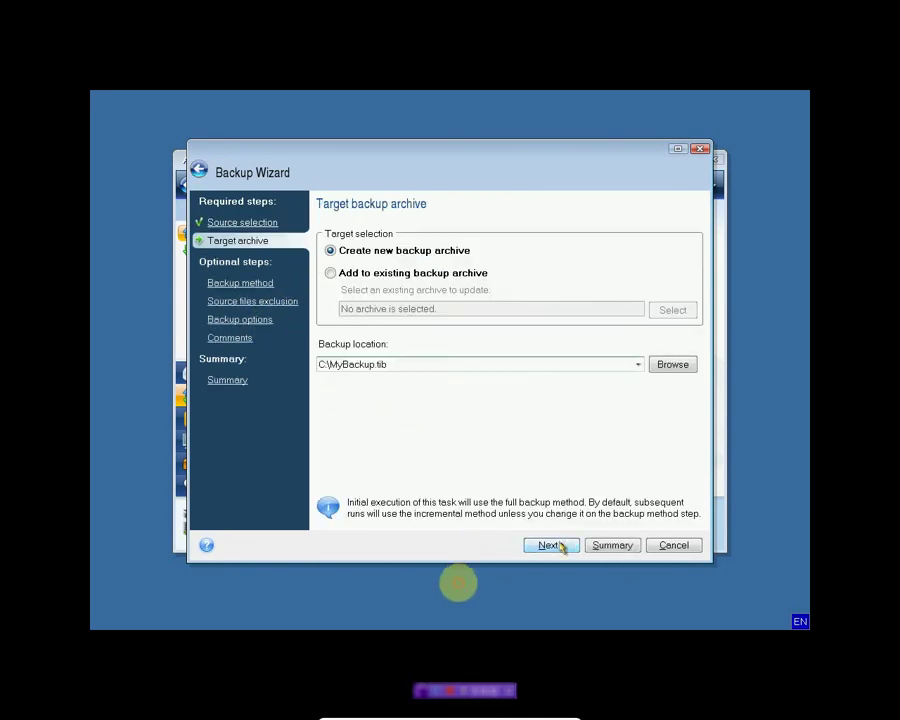
{"action": "left_click", "coordinate": [672, 365]}
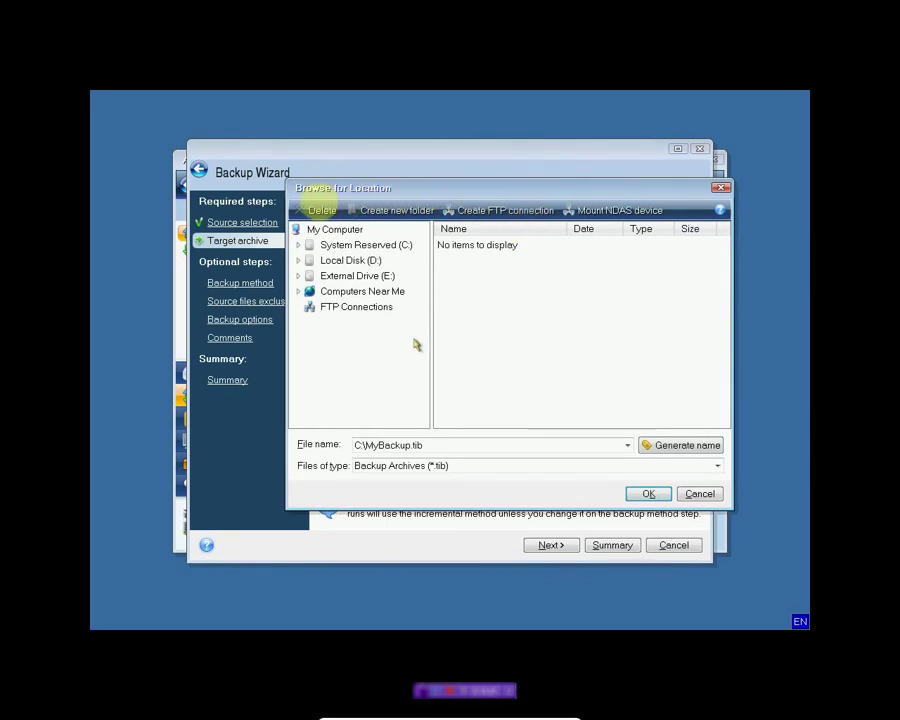
Step: Target the new archive E:\BaseImage2013.tib on External Drive (E:)
{"action": "left_click", "coordinate": [368, 279]}
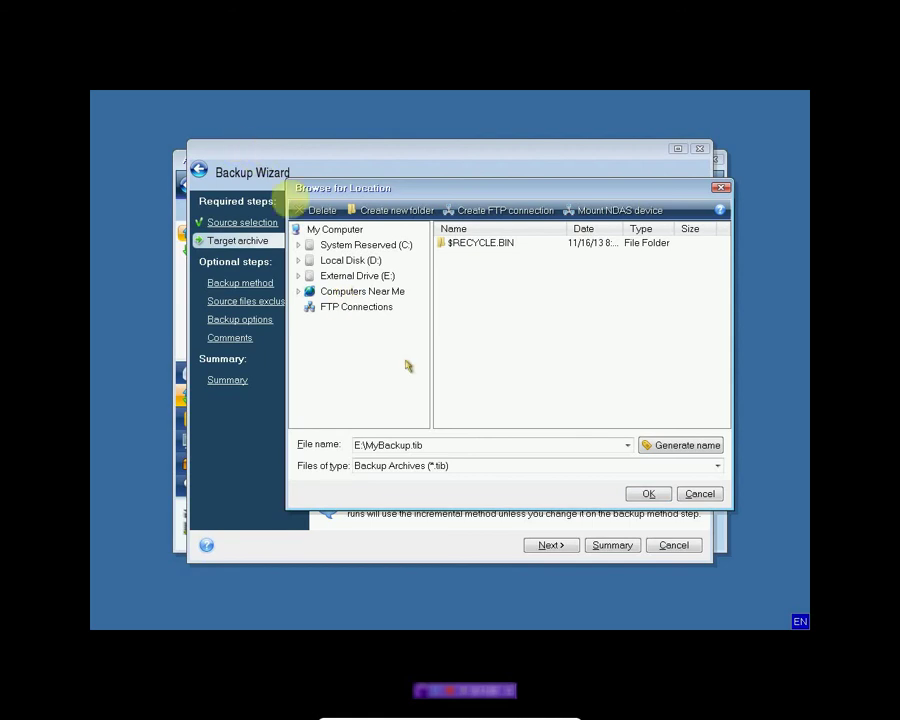
{"action": "double_click", "coordinate": [390, 445]}
{"action": "type", "text": "B"}
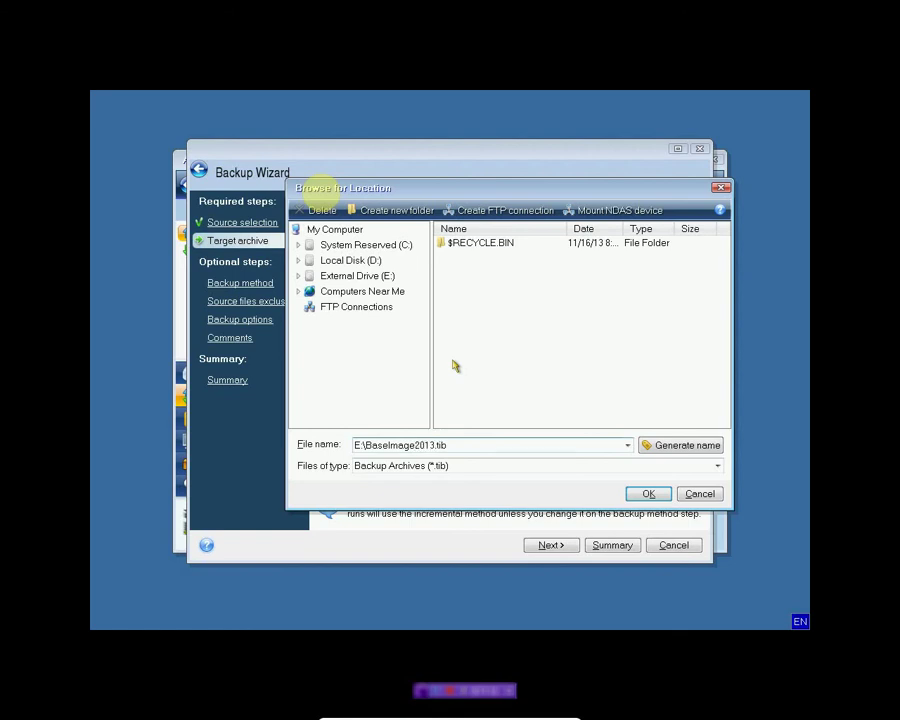
{"action": "left_click", "coordinate": [649, 494]}
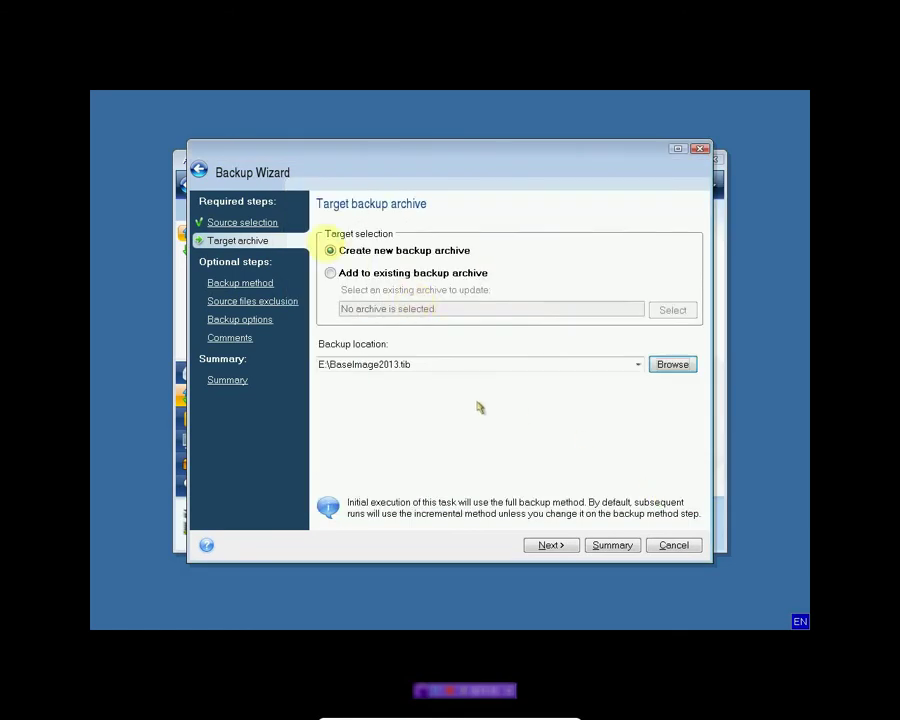
{"action": "left_click", "coordinate": [555, 547]}
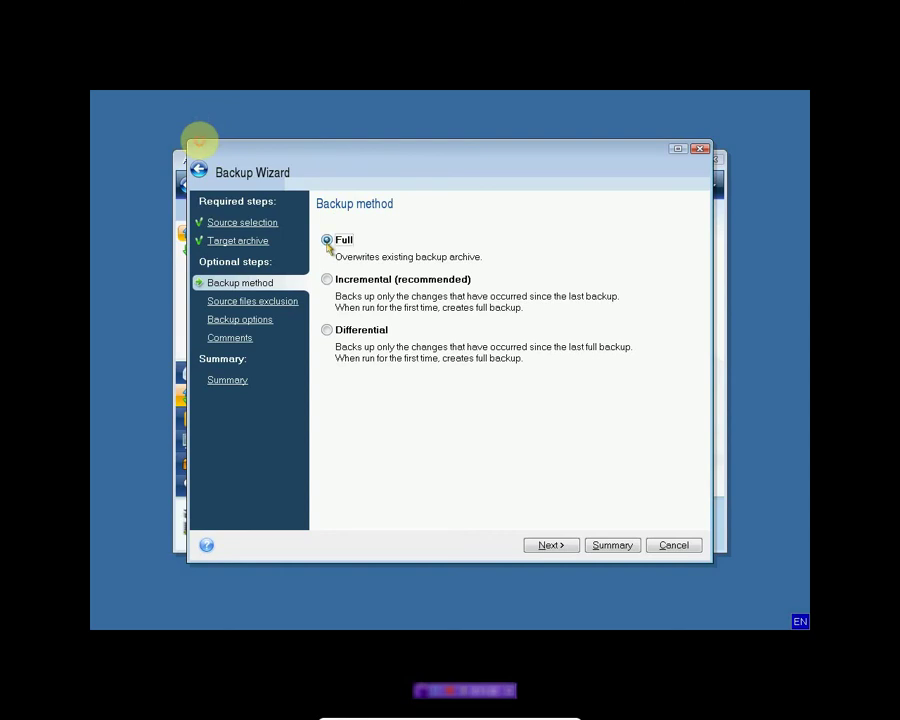
Step: Keep Full backup and default exclusions, and set compression level to None
{"action": "left_click", "coordinate": [541, 550]}
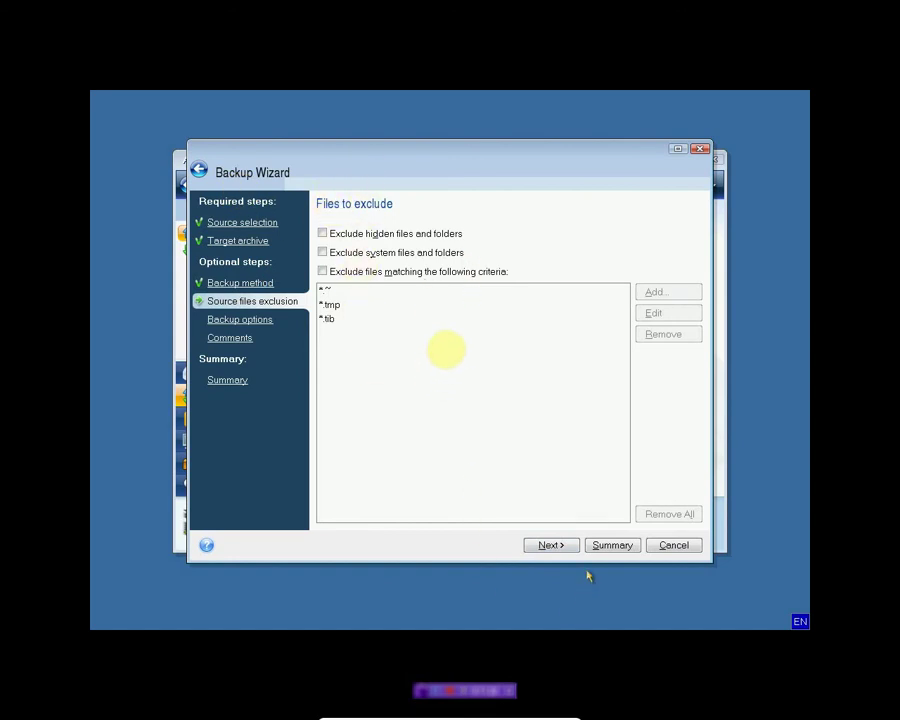
{"action": "left_click", "coordinate": [565, 549]}
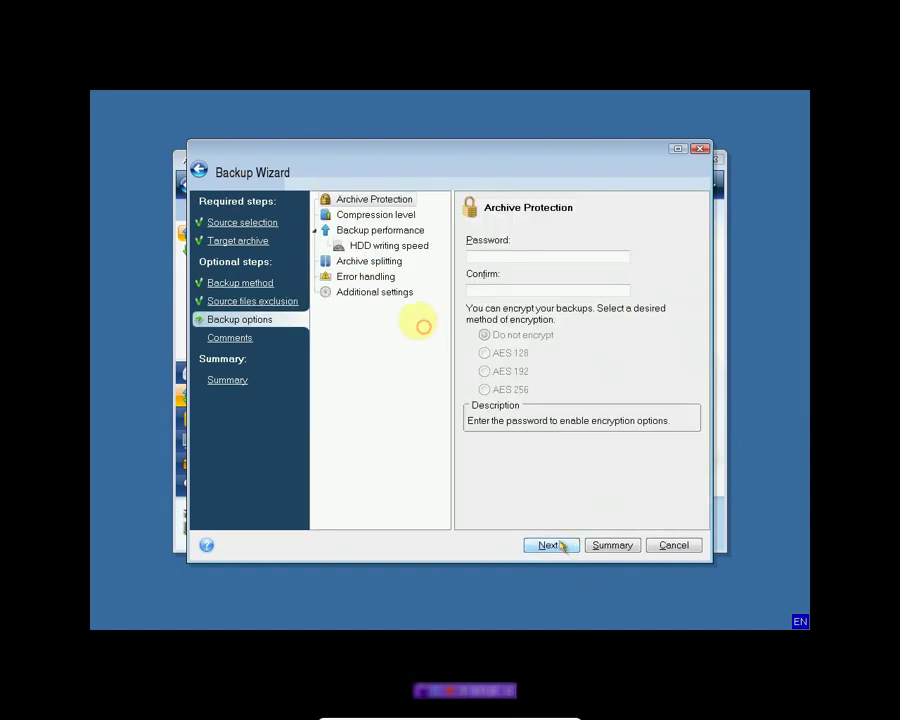
{"action": "left_click", "coordinate": [386, 222]}
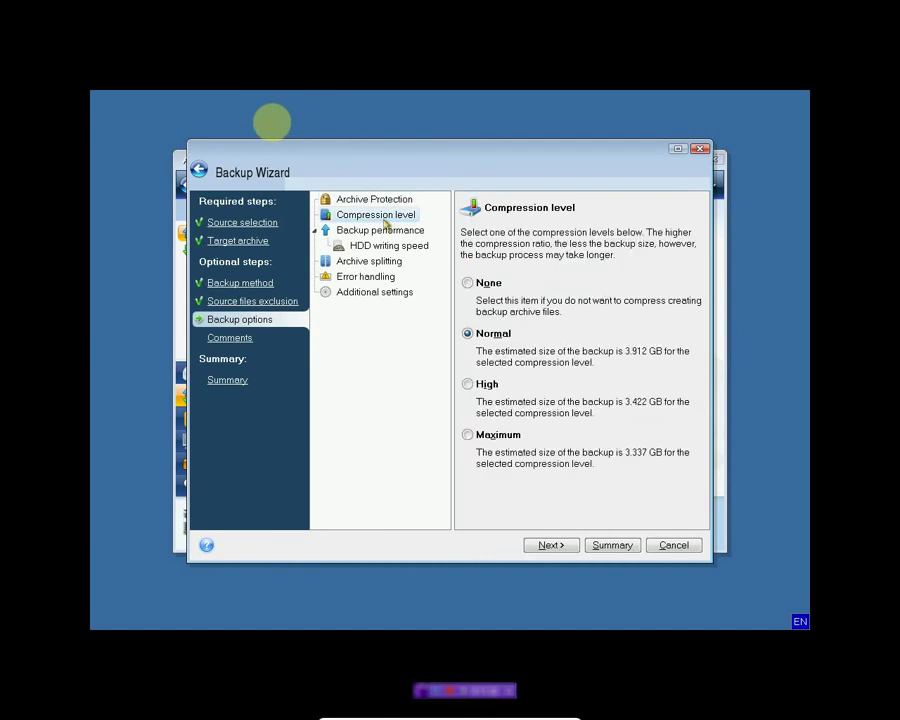
{"action": "left_click", "coordinate": [467, 283]}
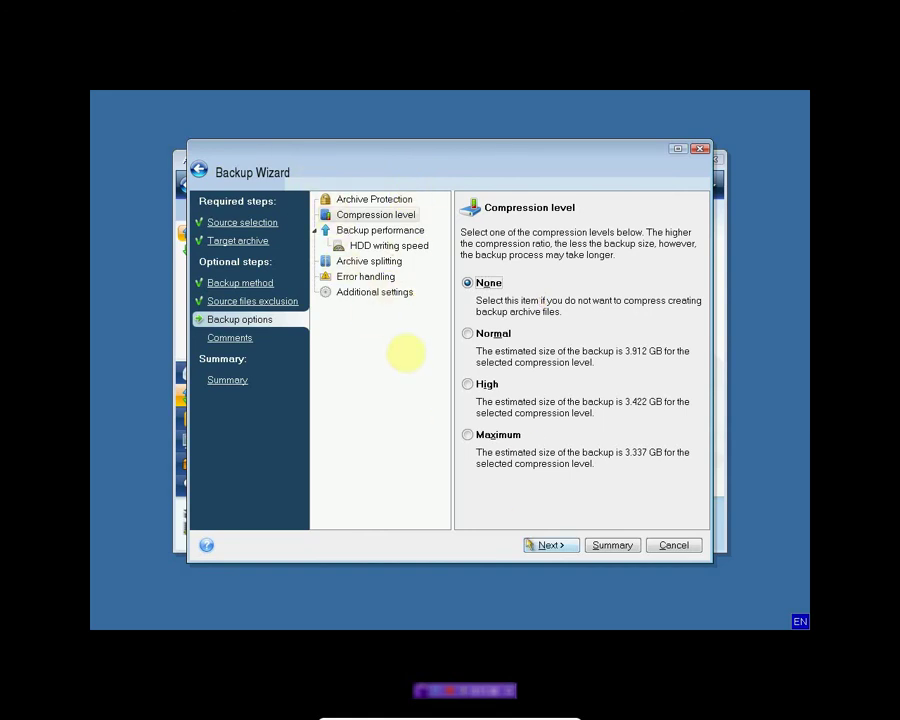
{"action": "left_click", "coordinate": [542, 546]}
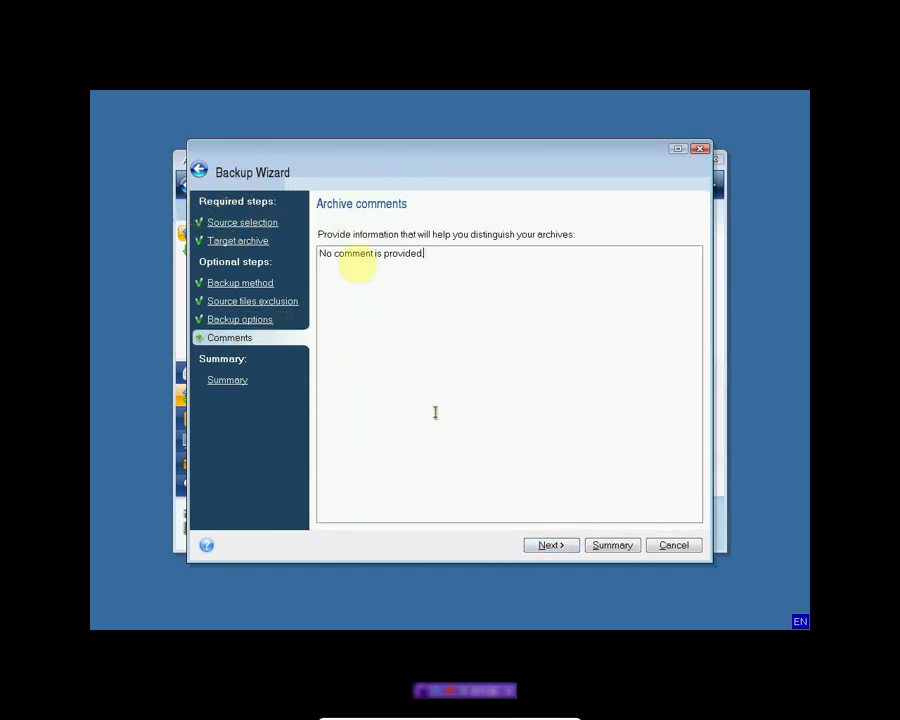
Step: Review the three-operation summary and proceed to run the backup
{"action": "left_click", "coordinate": [576, 548]}
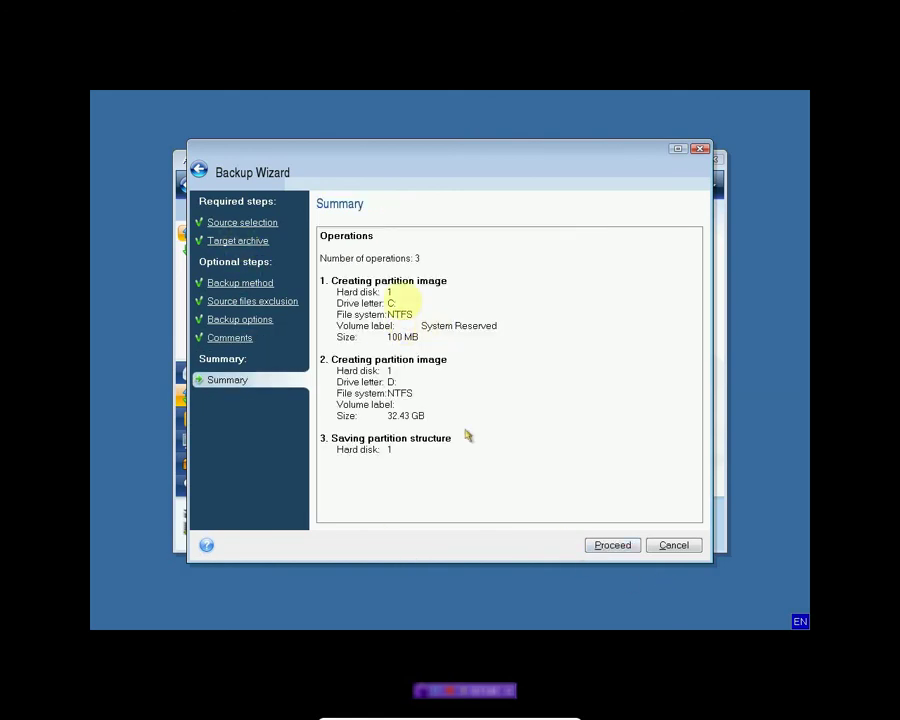
{"action": "left_click", "coordinate": [612, 547]}
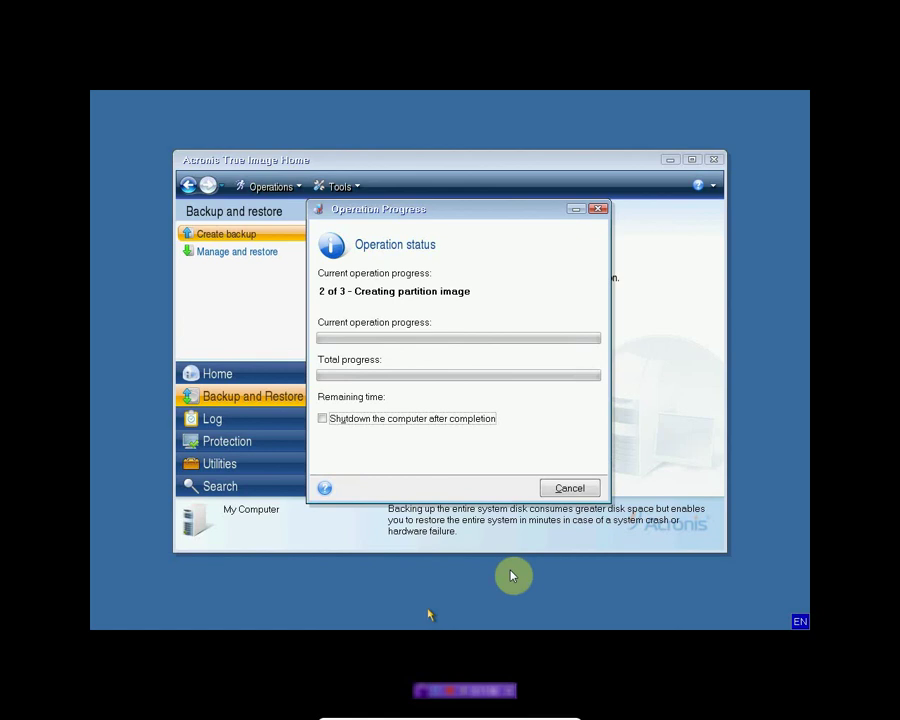
{"action": "left_click", "coordinate": [436, 690]}
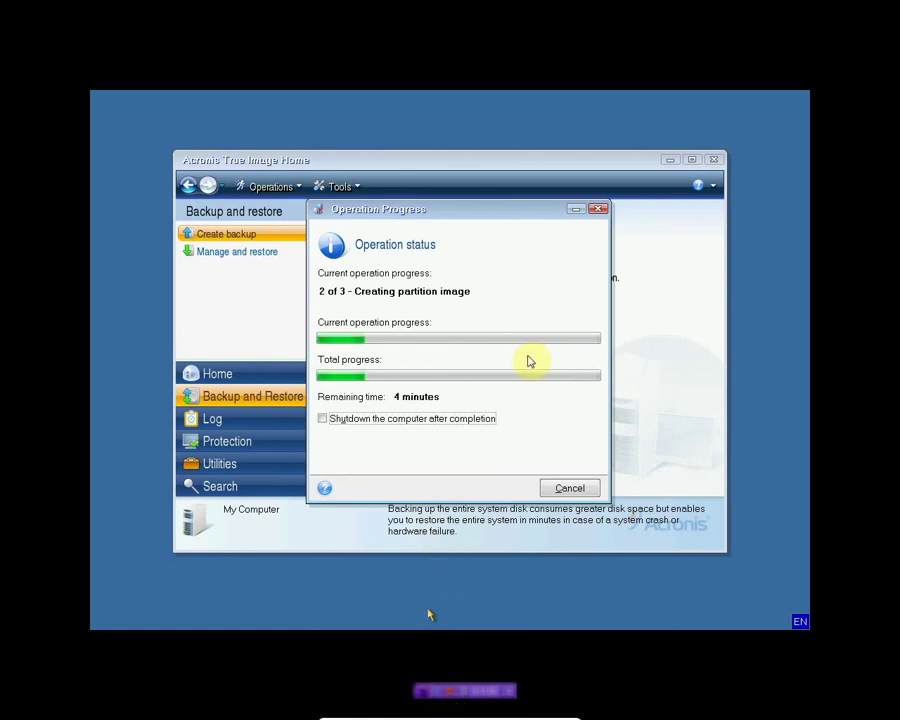